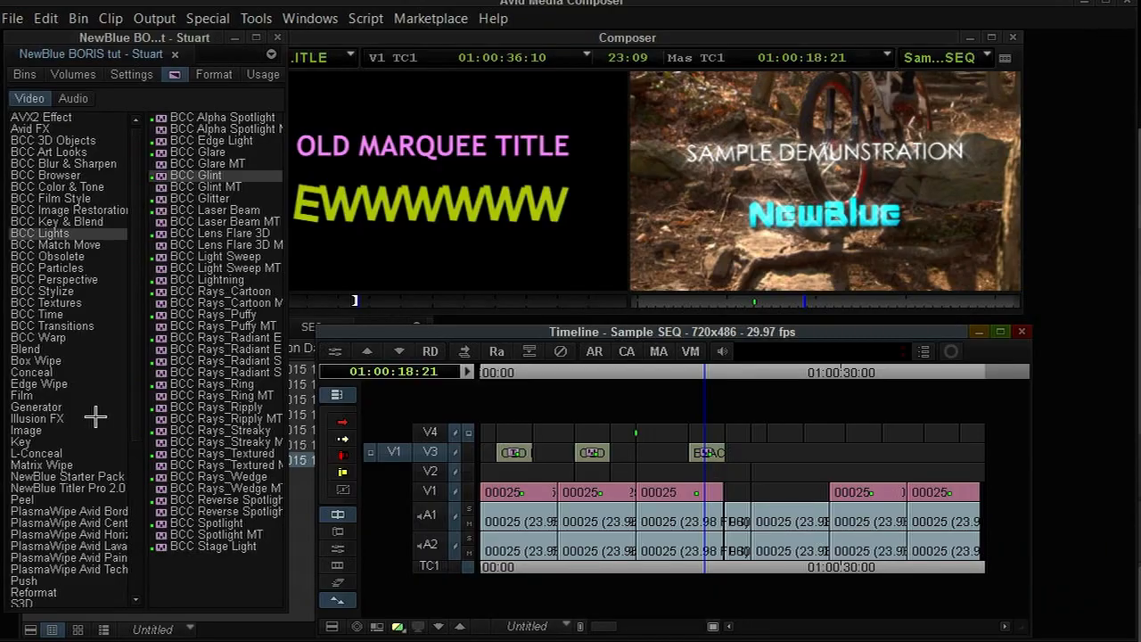
Open the Effect Editor to review the effect stack applied to the selected title clip.
mouse_move(1, 343)
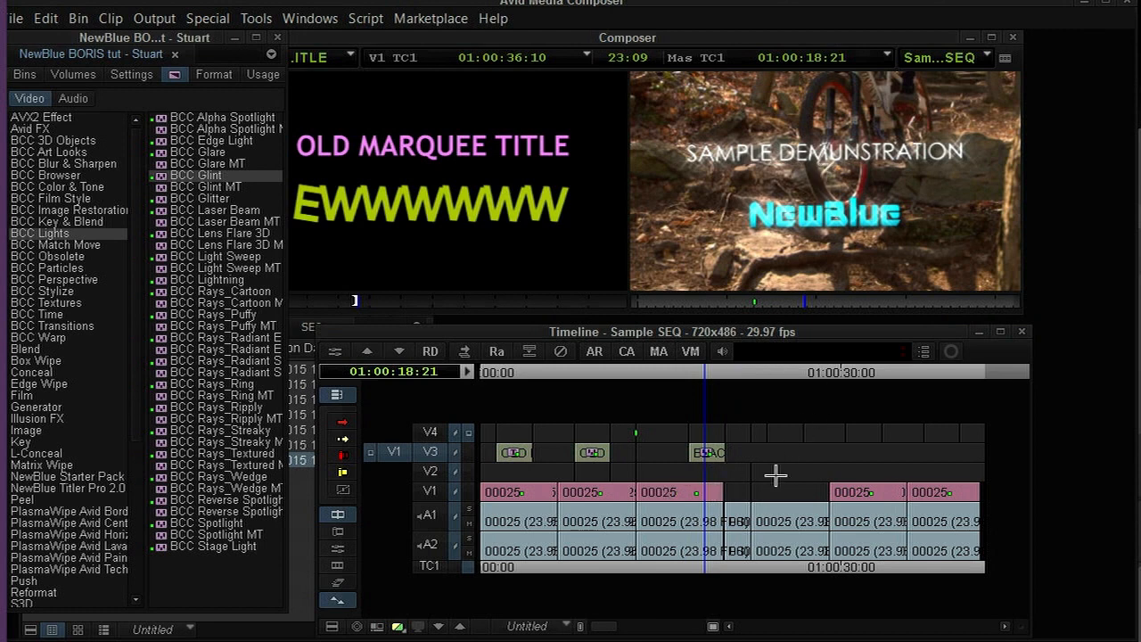
key(F8)
drag(575, 63, 314, 23)
click(125, 92)
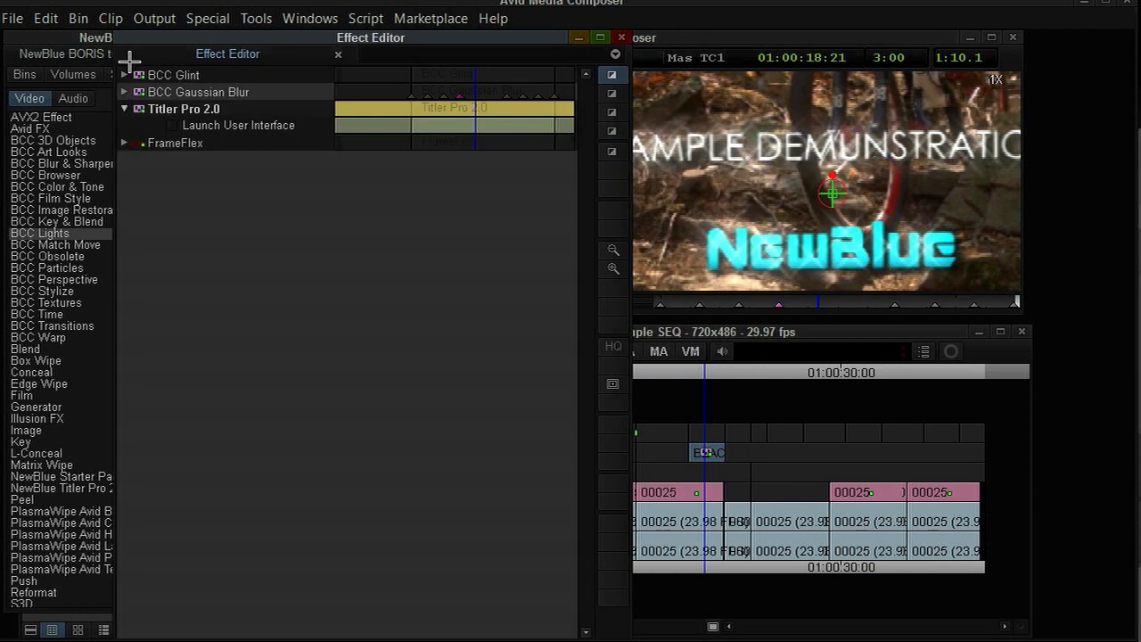
click(172, 128)
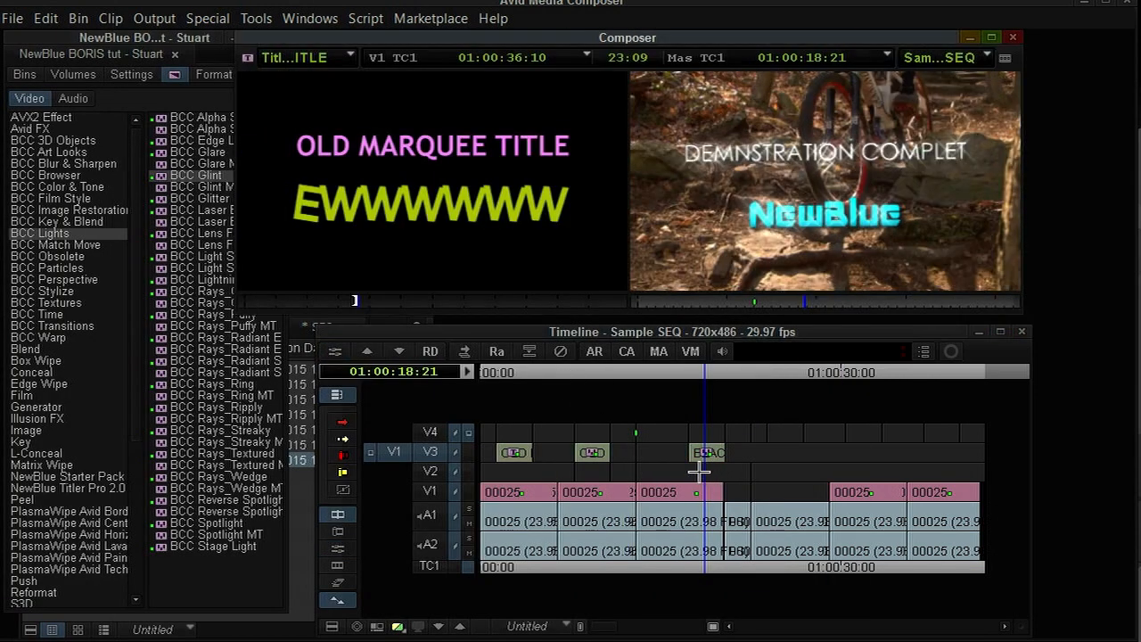
Play the sequence, then step into the first OLD MARQUEE TITLE clip's nested effect and monitor its V3 track.
key(space)
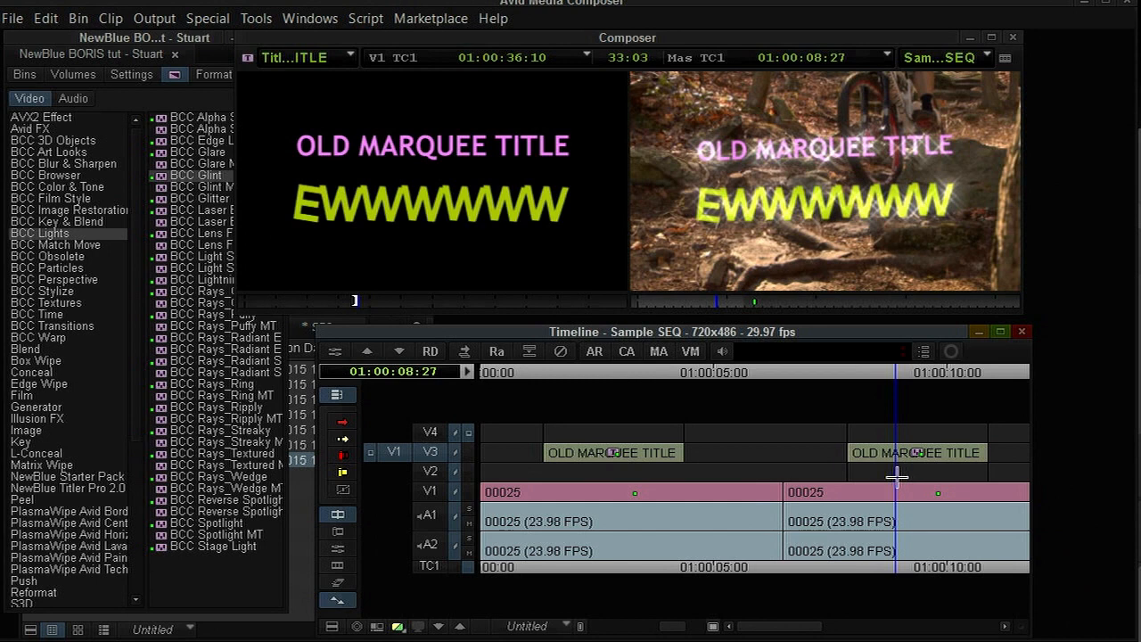
drag(896, 477, 595, 451)
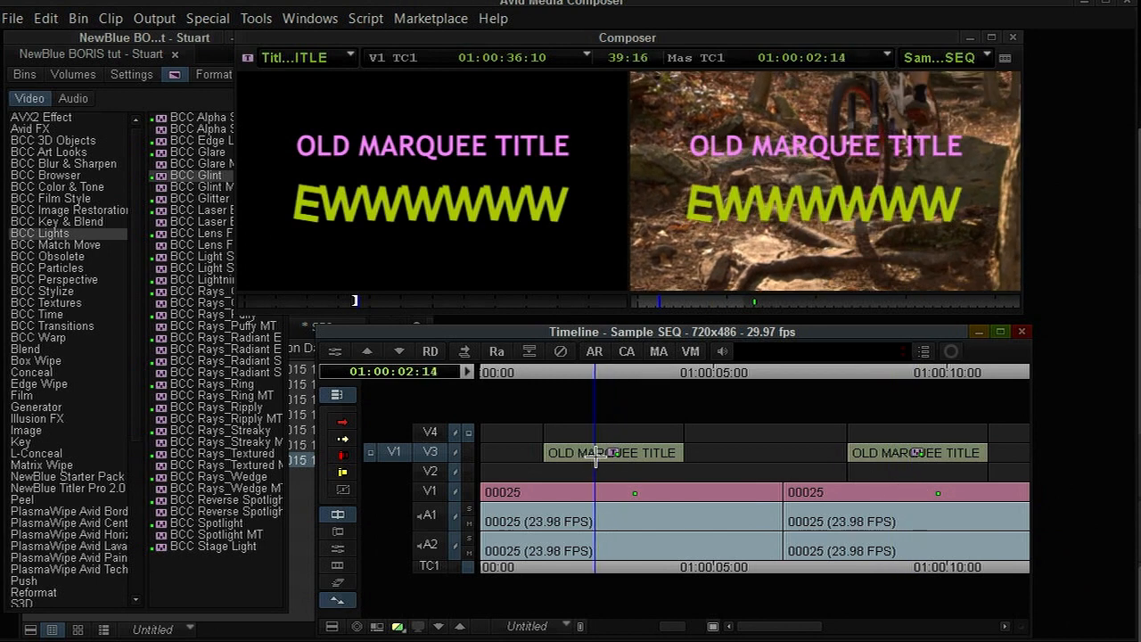
click(399, 351)
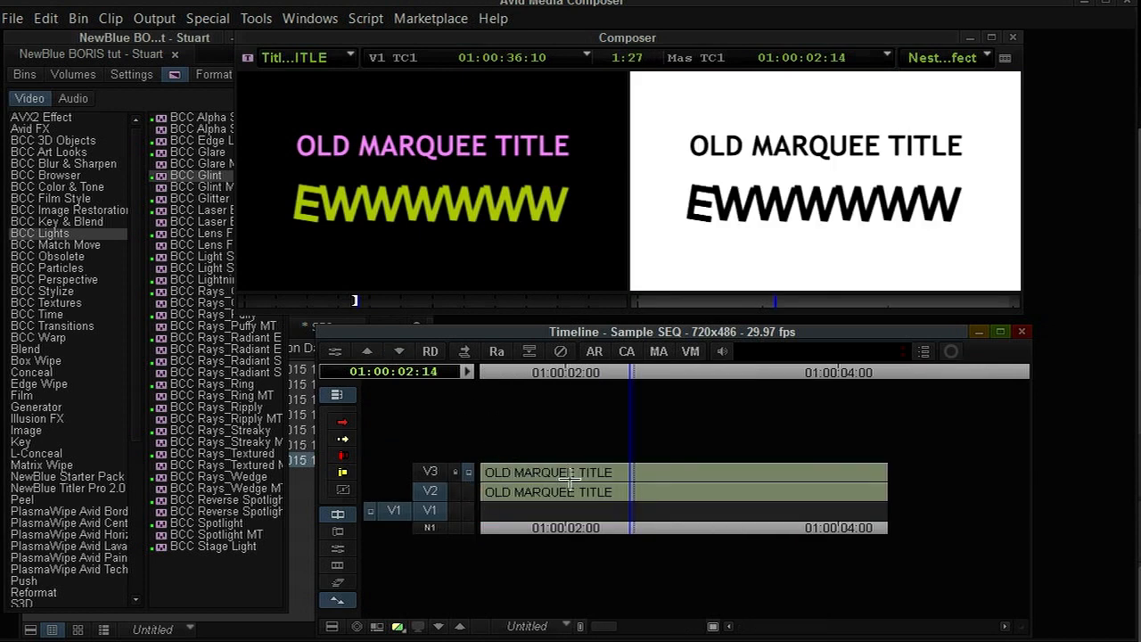
drag(580, 473, 649, 482)
click(430, 471)
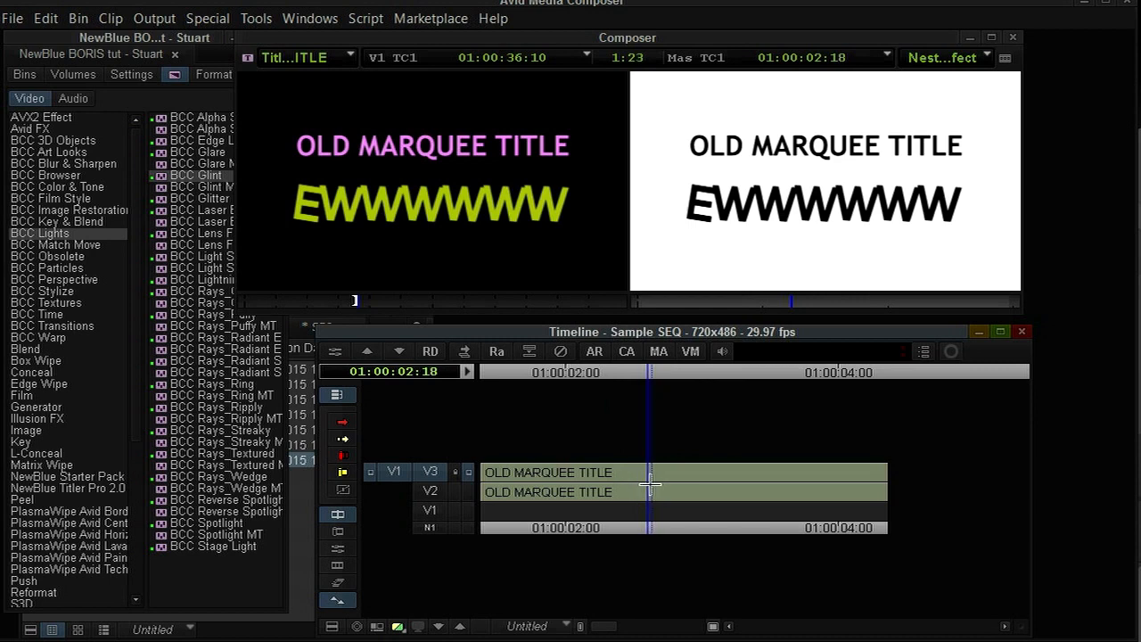
Monitor the nested V2 title layer, patch the source track to V2, and return to the main sequence.
key(shift+F8)
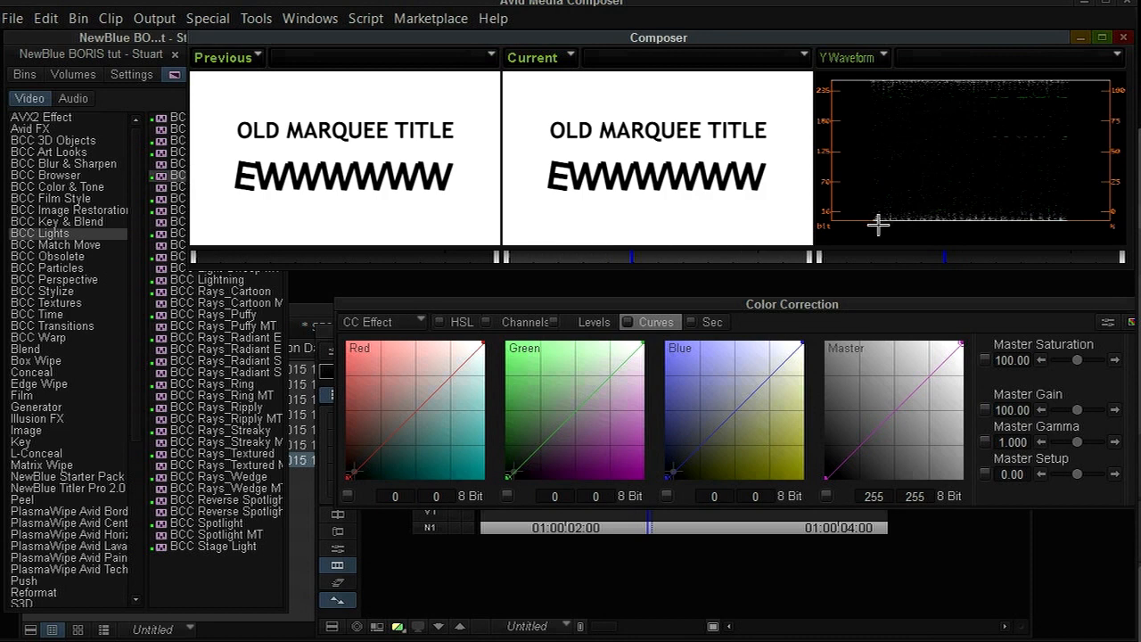
key(shift+F9)
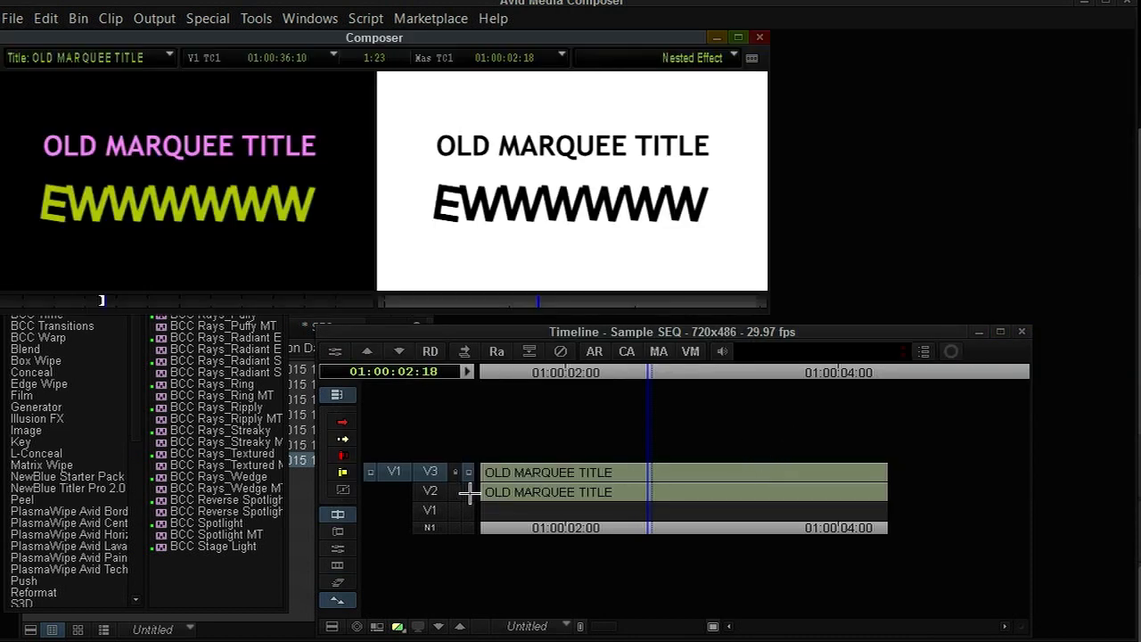
click(469, 489)
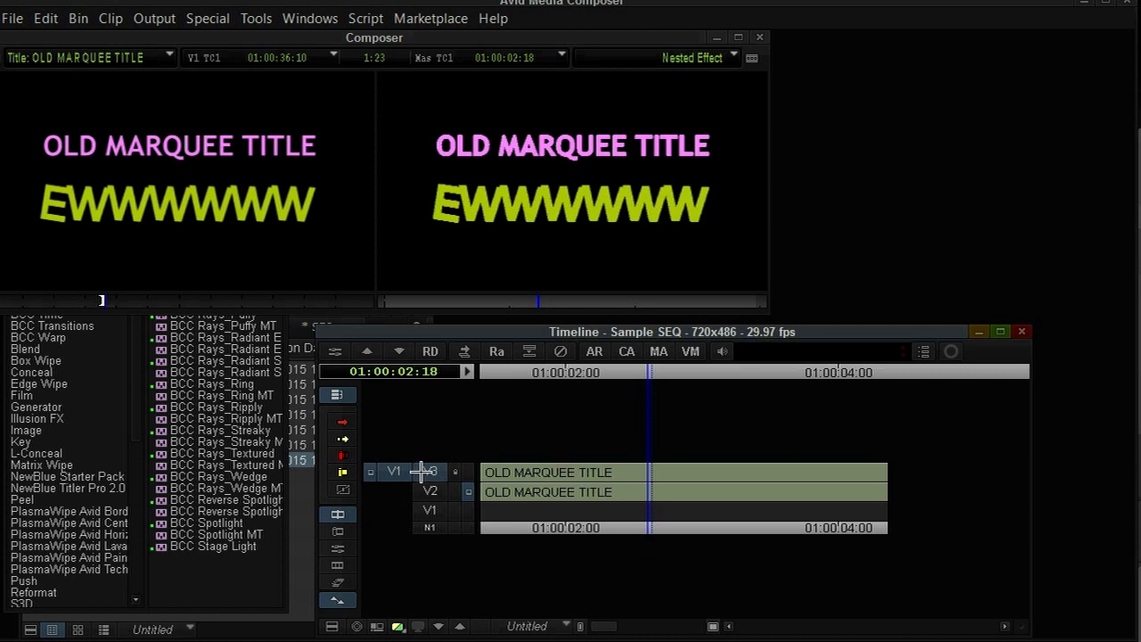
drag(420, 472, 425, 490)
click(581, 492)
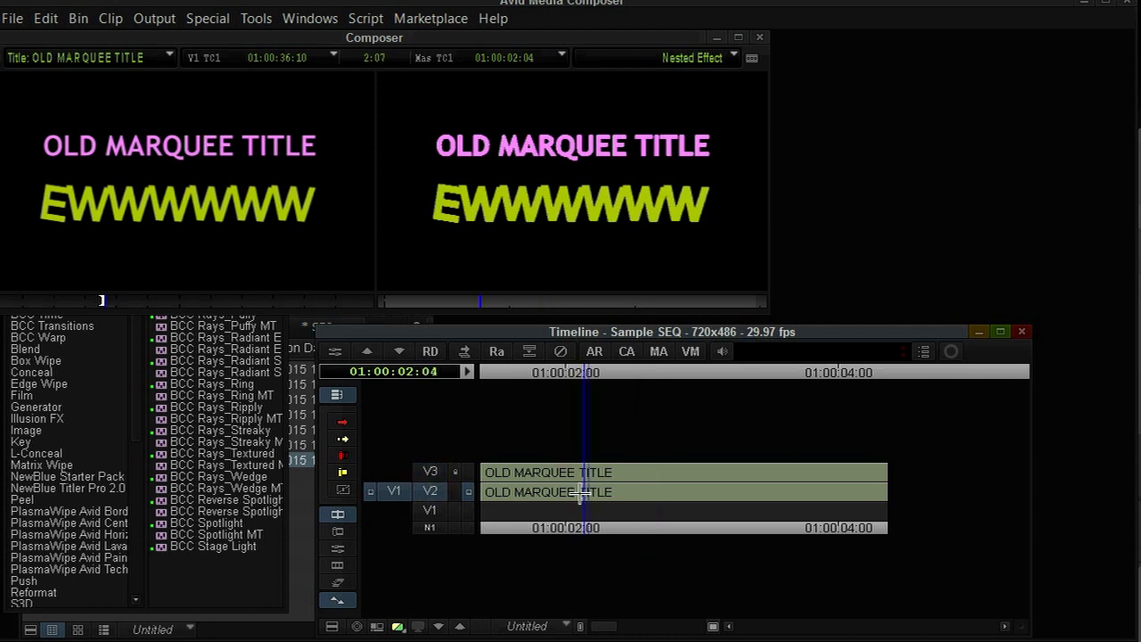
click(466, 471)
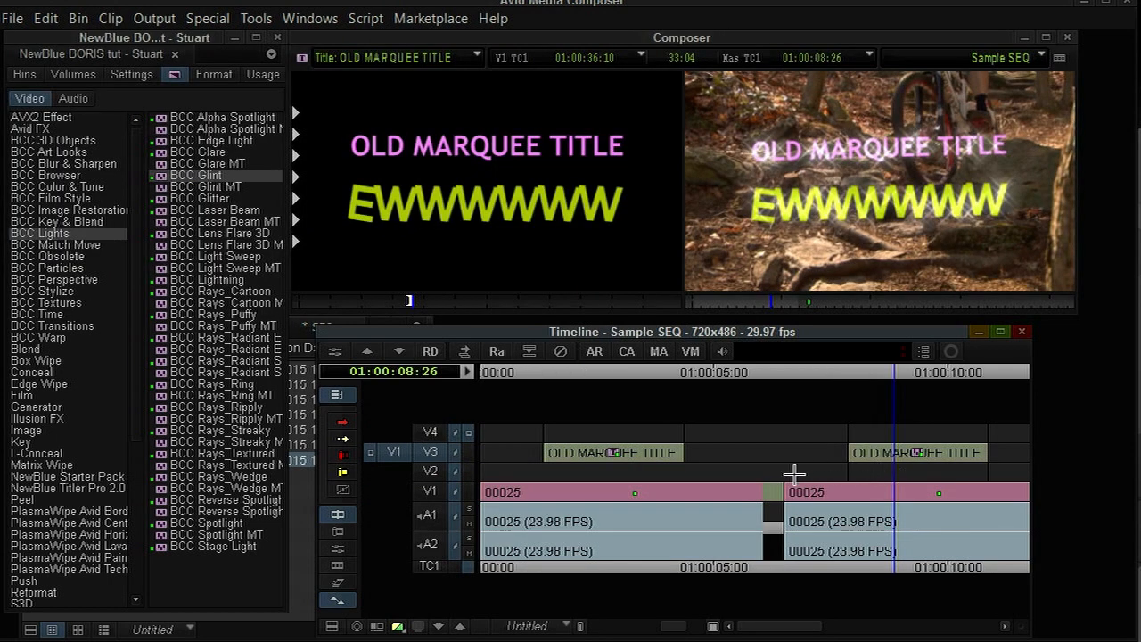
Zoom out the timeline, scrub through the later titles, and step into the title clip under the playhead.
key(ctrl+bracketleft)
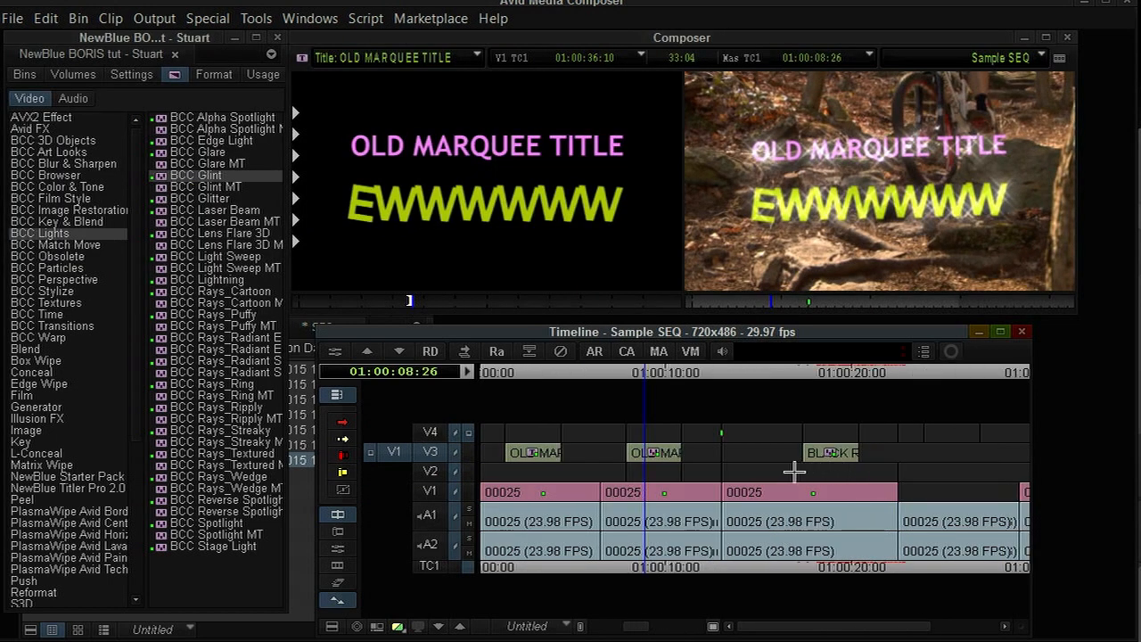
drag(808, 472, 824, 474)
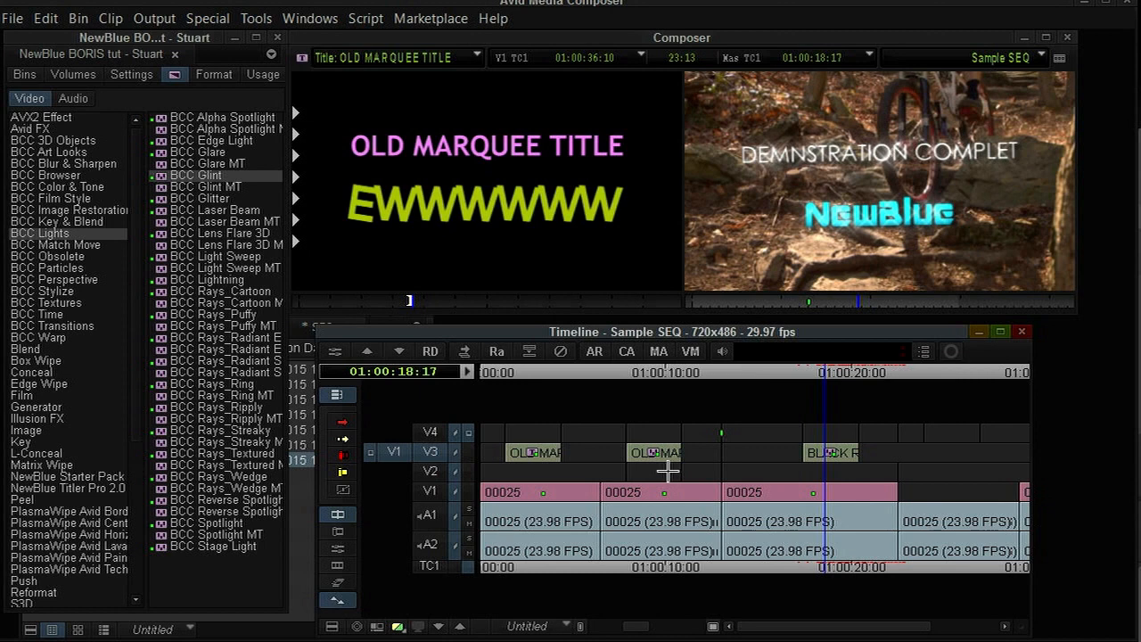
drag(664, 471, 658, 470)
key(Down)
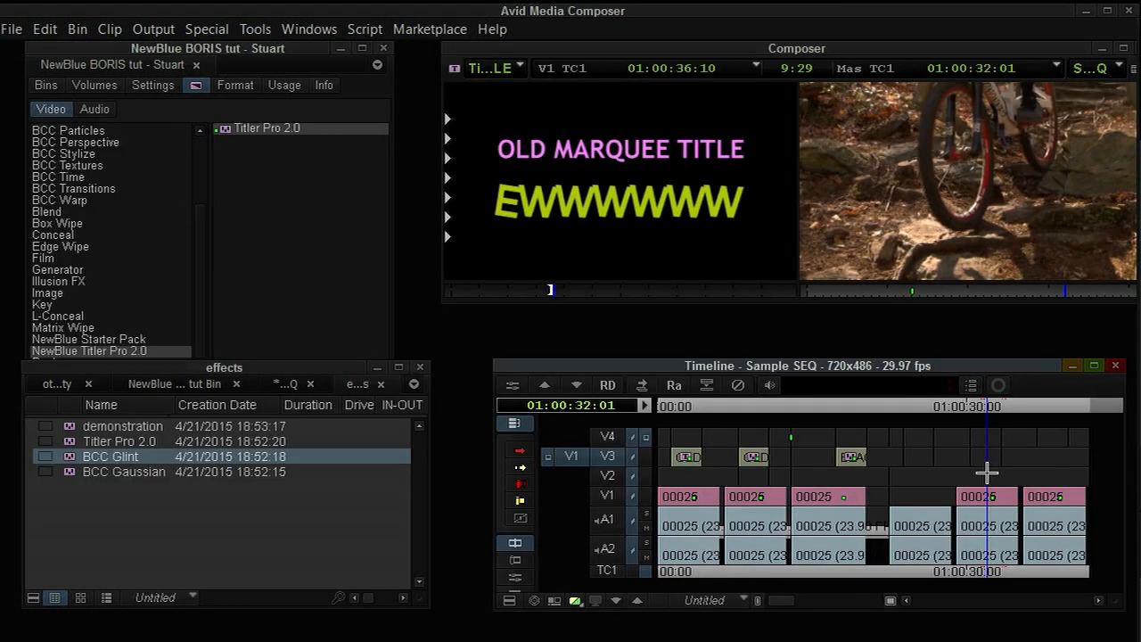
Add the saved demonstration effect from the effects bin to track V3 near the 30-second mark.
click(221, 520)
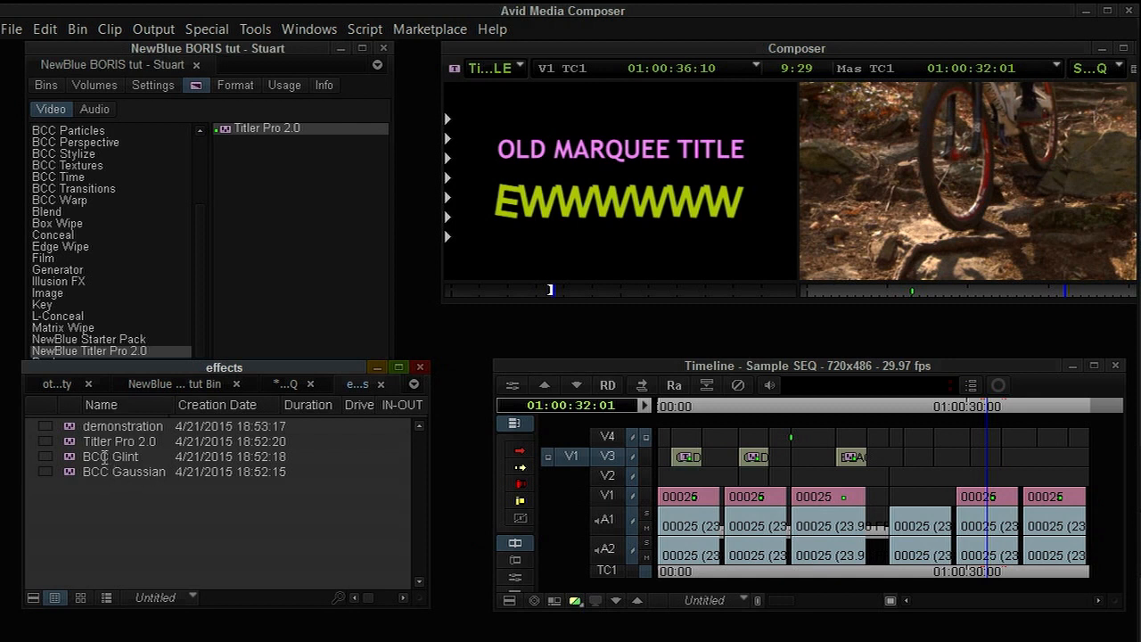
drag(112, 426, 982, 476)
click(87, 489)
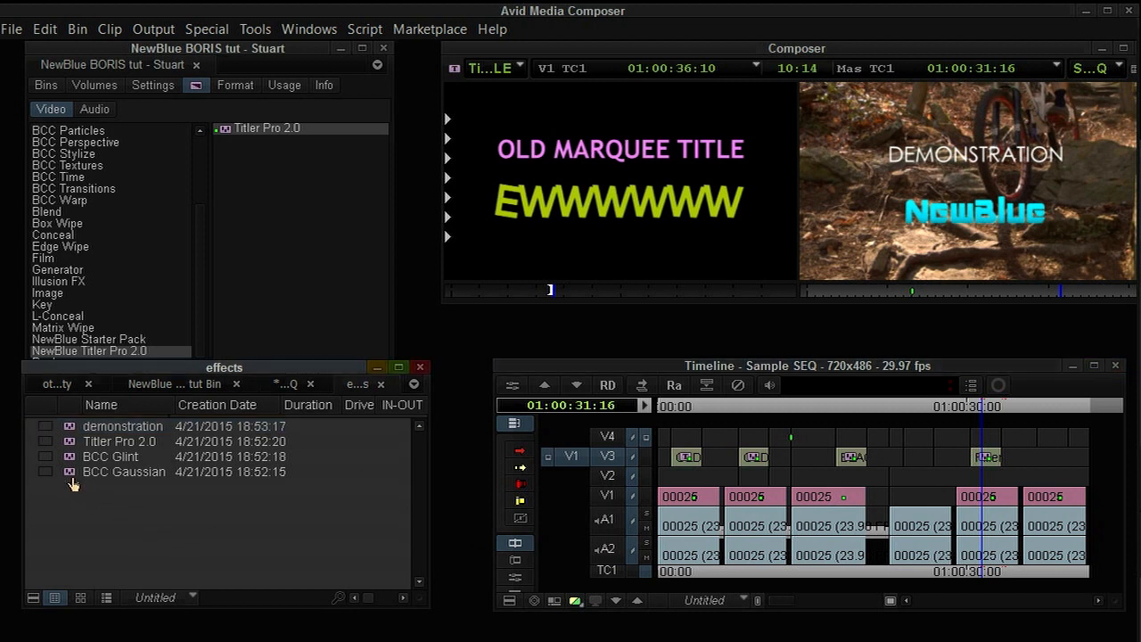
Apply the saved BCC Gaussian effect from the bin to the new demonstration title clip.
drag(71, 478, 985, 457)
drag(71, 475, 985, 474)
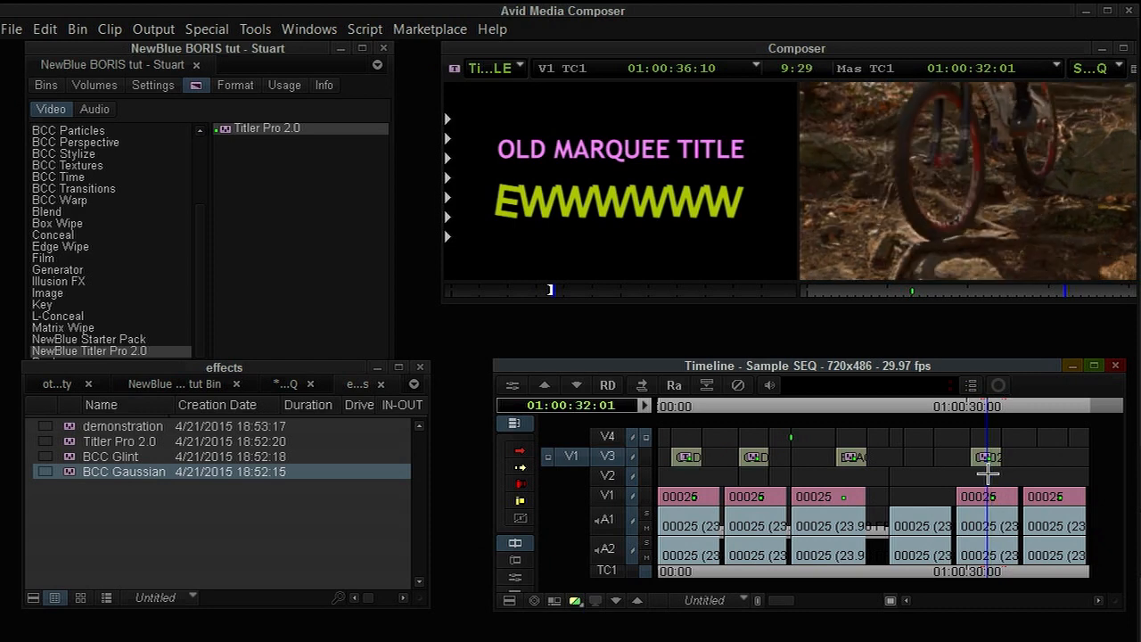
click(858, 473)
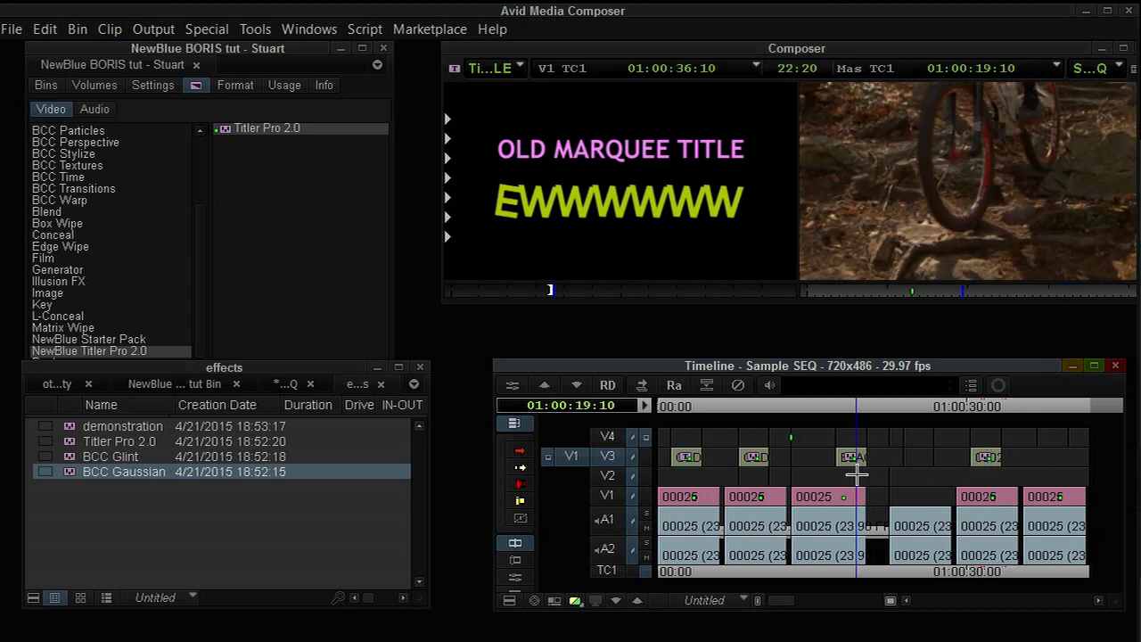
click(690, 472)
Step into the first OLD MARQUEE TITLE clip's nest and load its layered title into the source monitor.
double_click(686, 458)
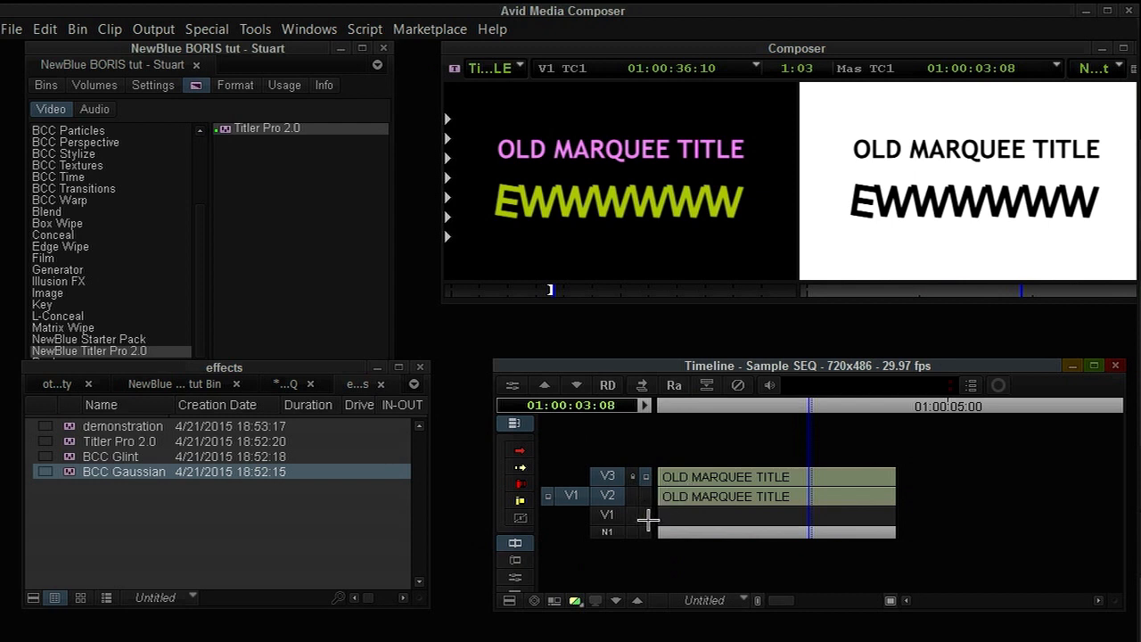
click(731, 505)
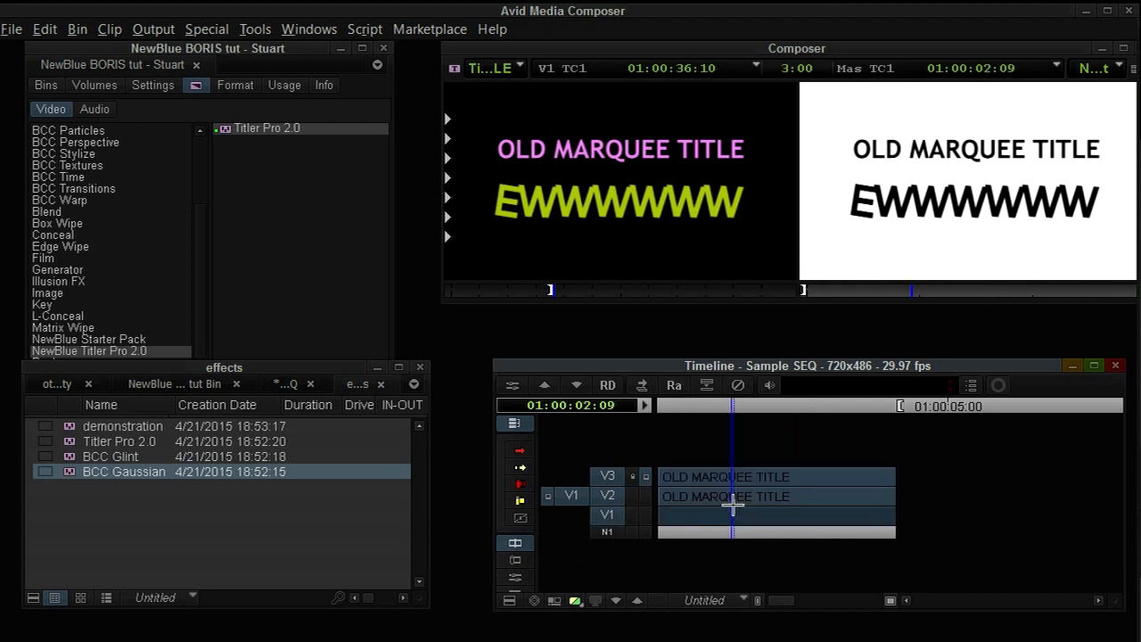
key(alt+c)
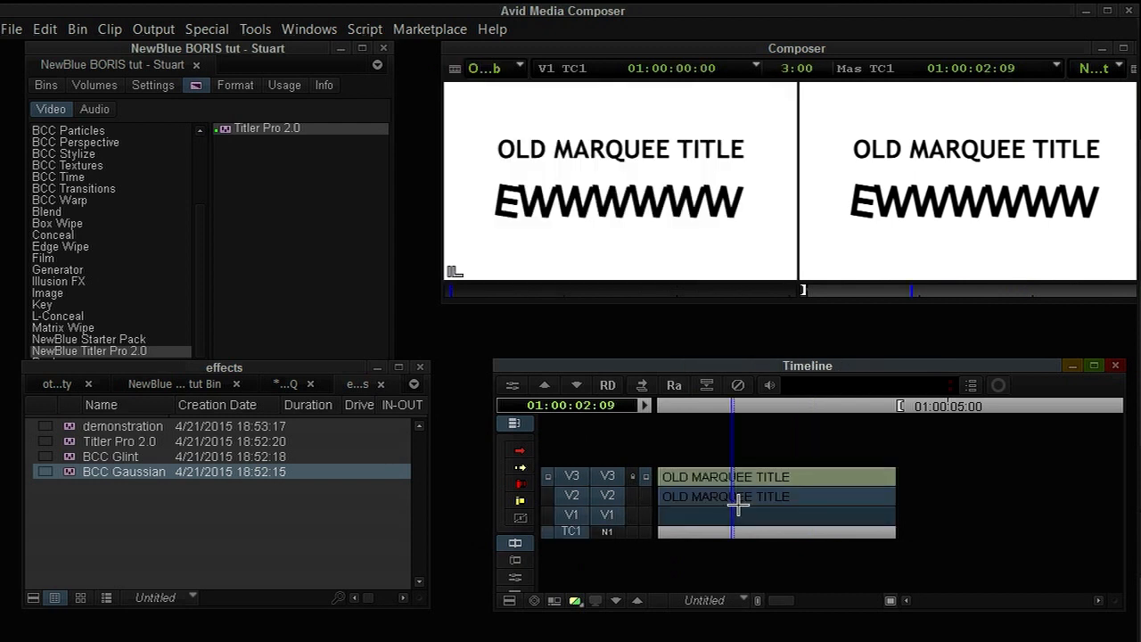
click(617, 269)
click(775, 486)
key(Escape)
click(764, 486)
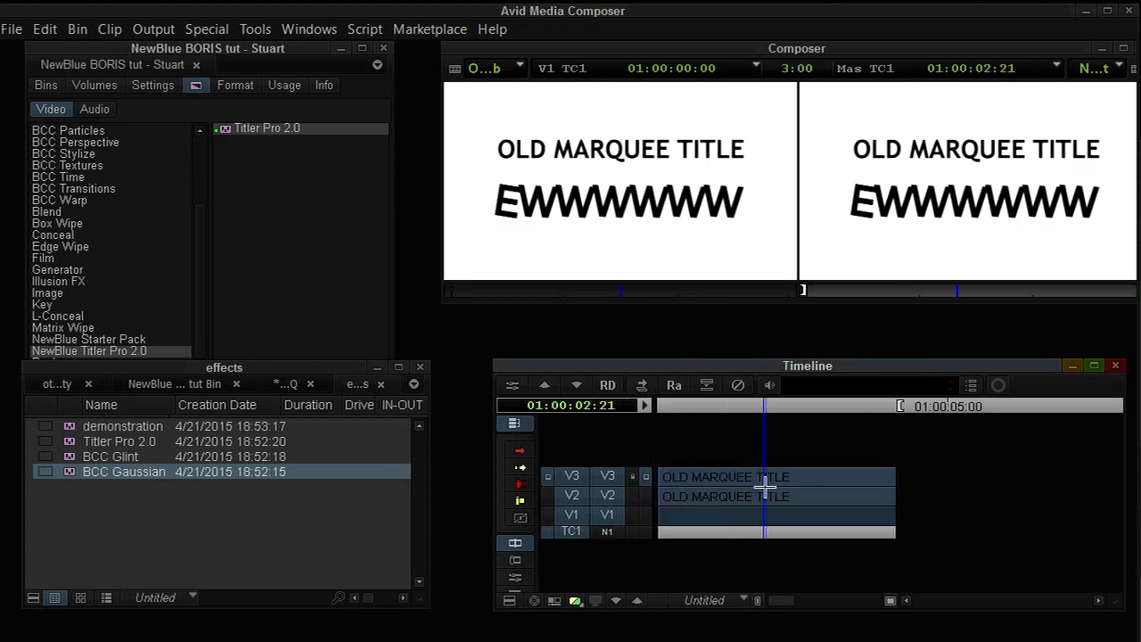
key(g)
Step into the demonstration clip's nested BCC Gaussian effect and scrub through it, stepping out and back in.
key(Up)
click(978, 467)
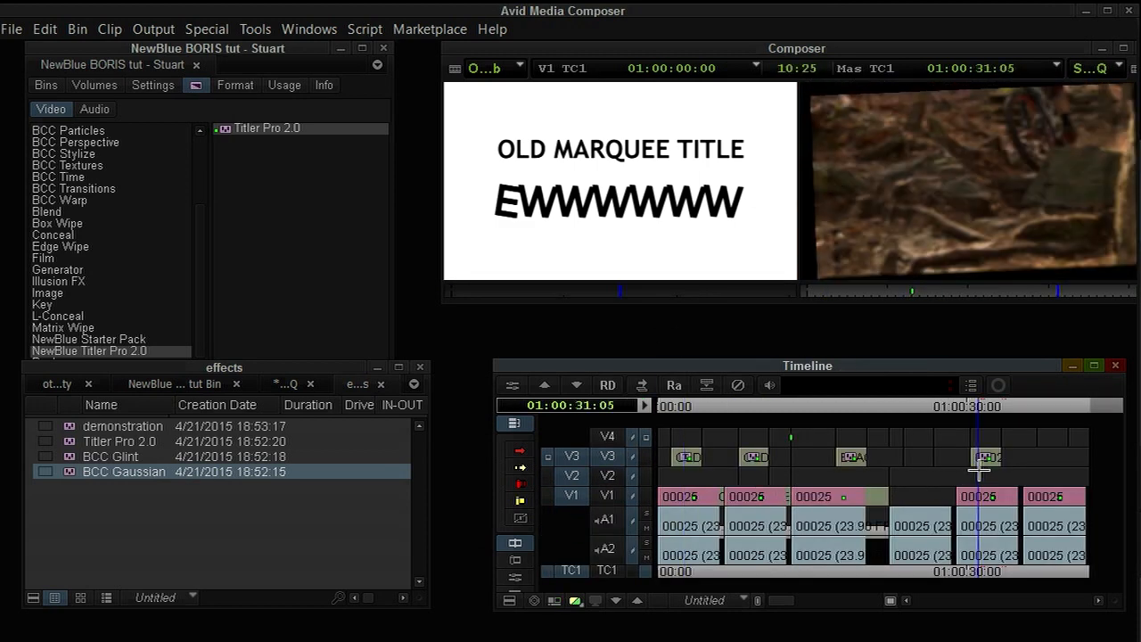
key(Down)
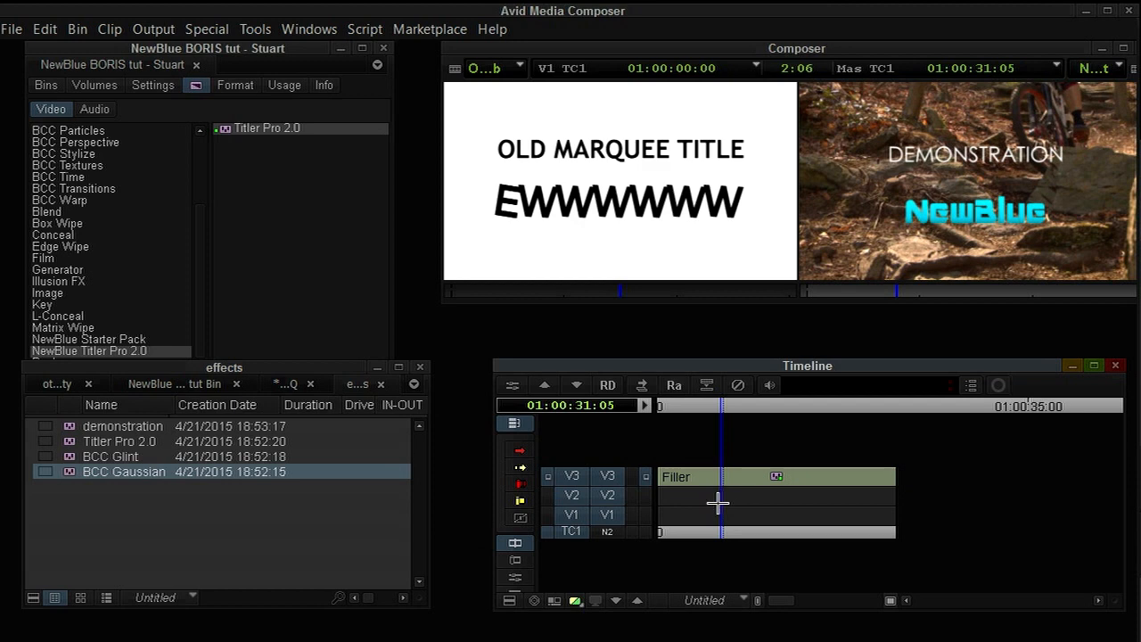
drag(715, 501, 778, 503)
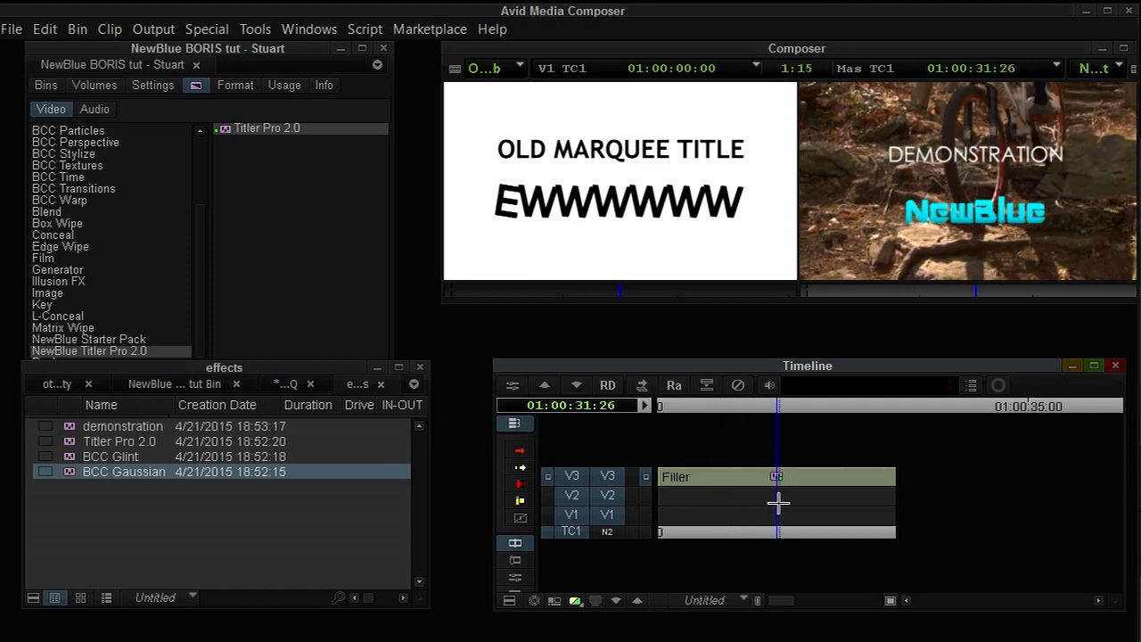
key(Up)
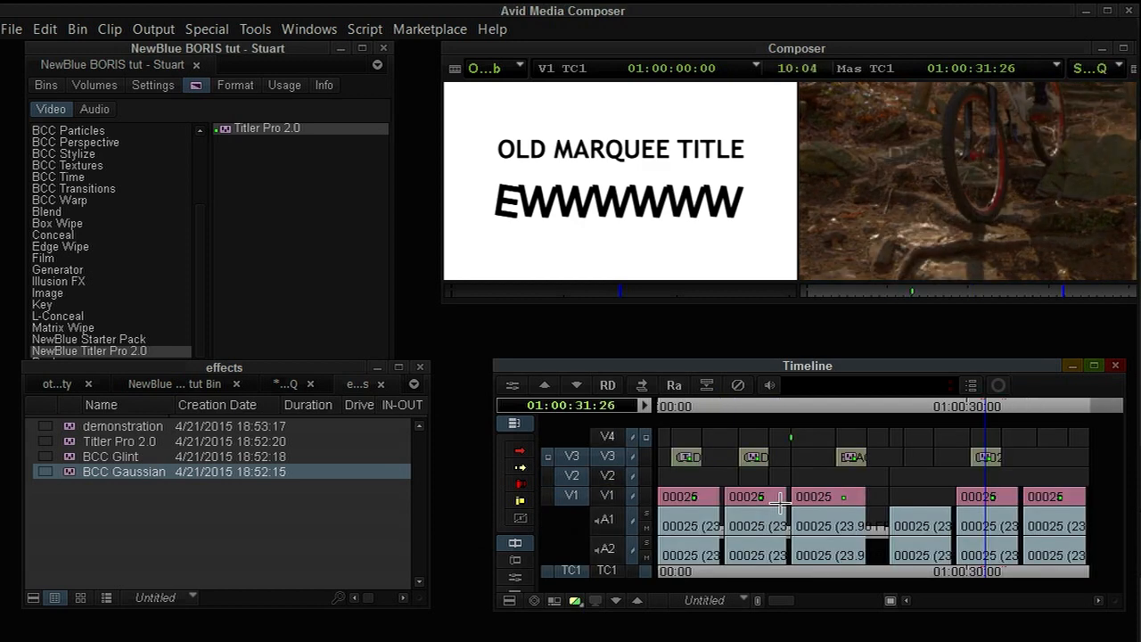
key(Down)
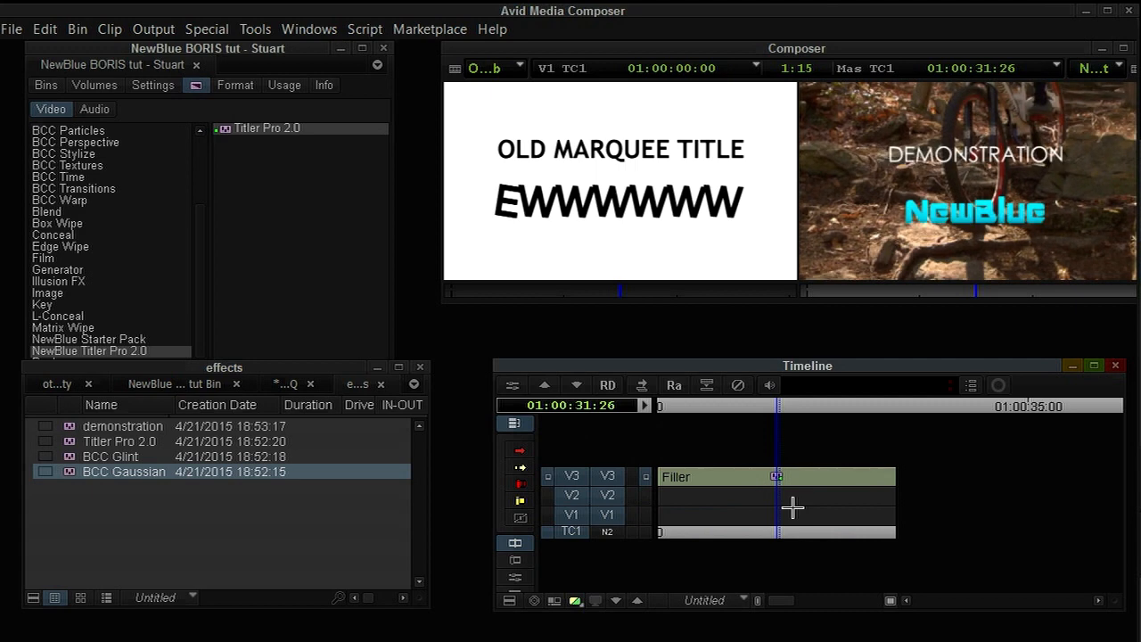
Show the loaded OLD MARQUEE TITLE source in the timeline and select only its V2 track.
drag(790, 508, 659, 495)
key(Escape)
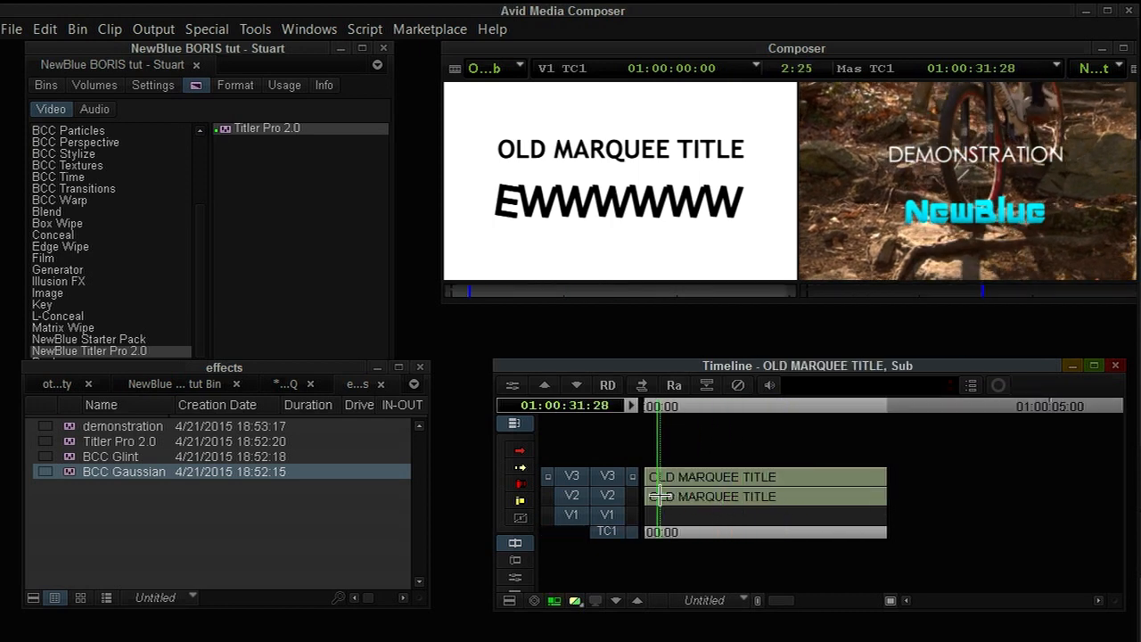
click(633, 496)
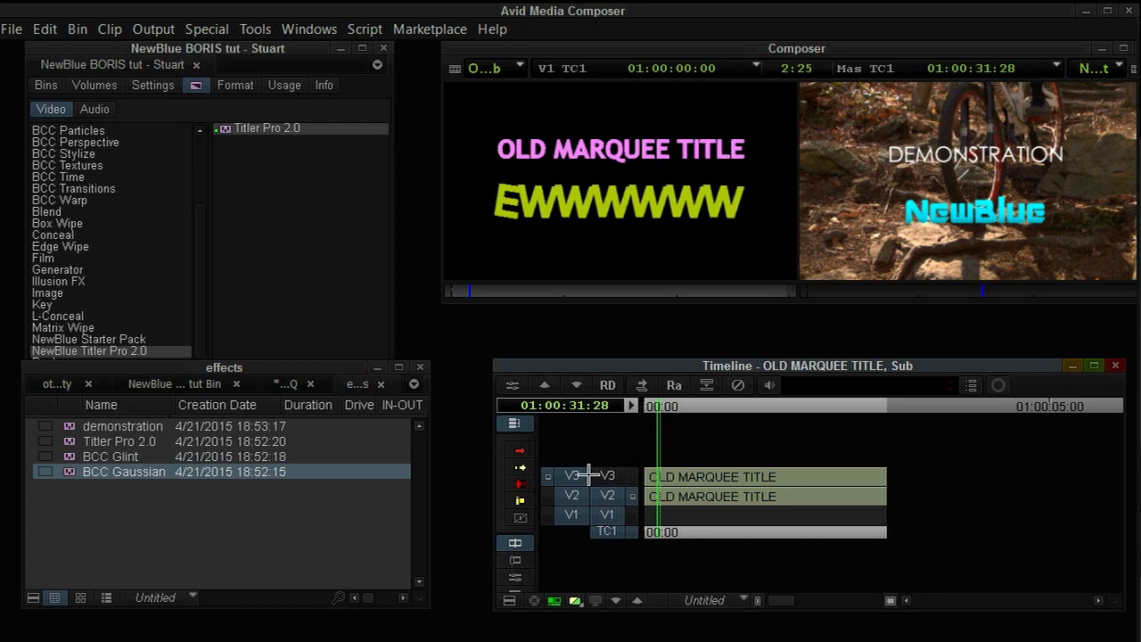
click(548, 496)
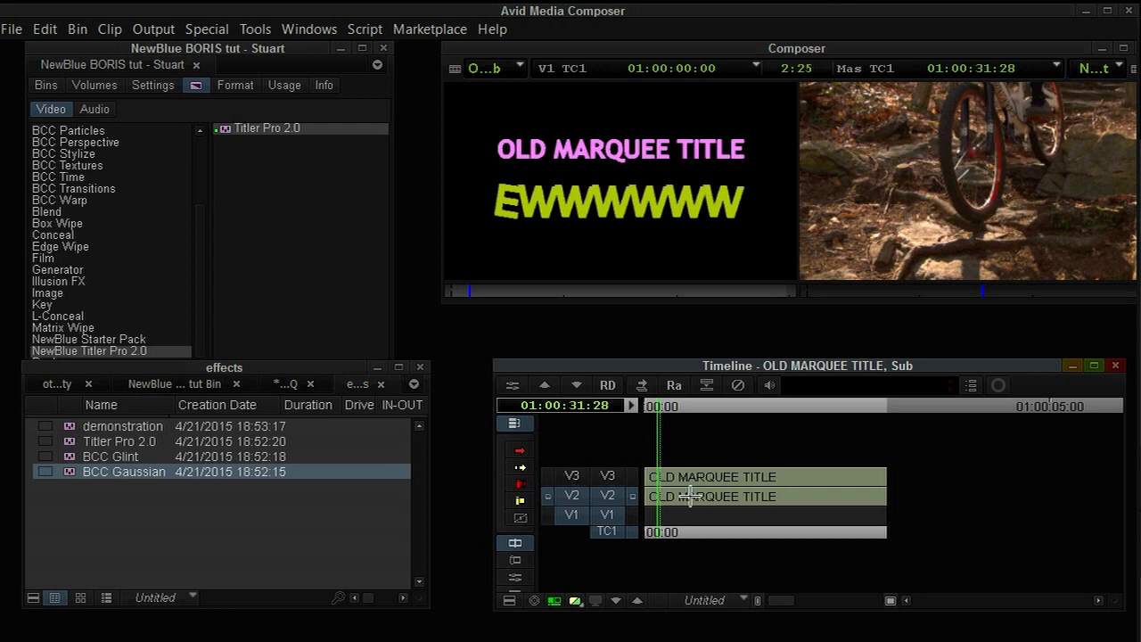
drag(692, 498, 726, 497)
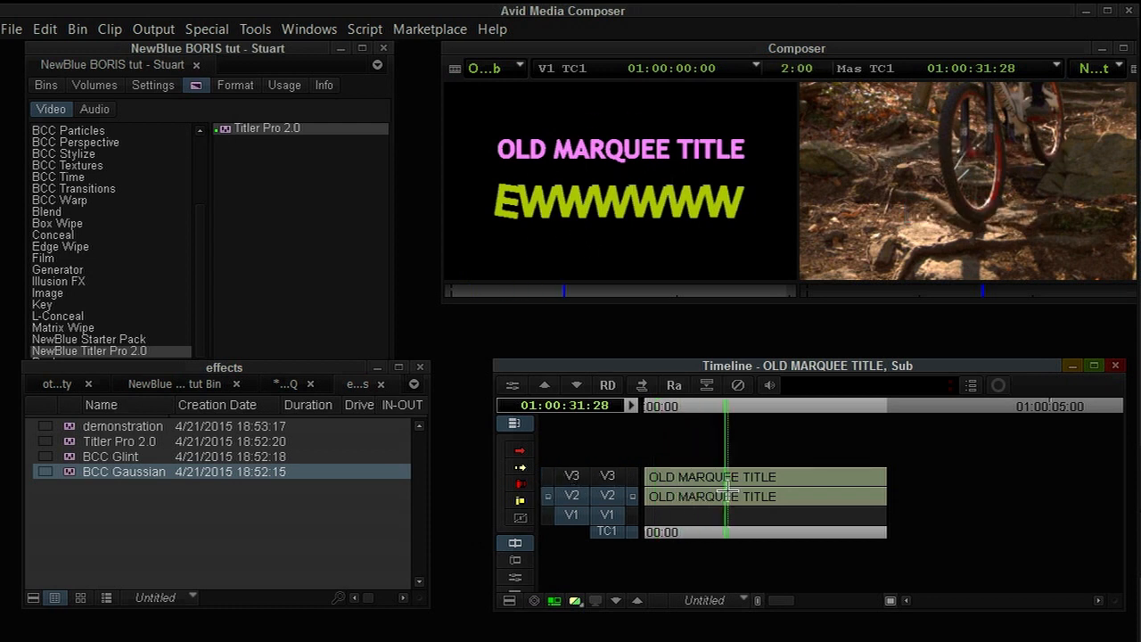
click(669, 502)
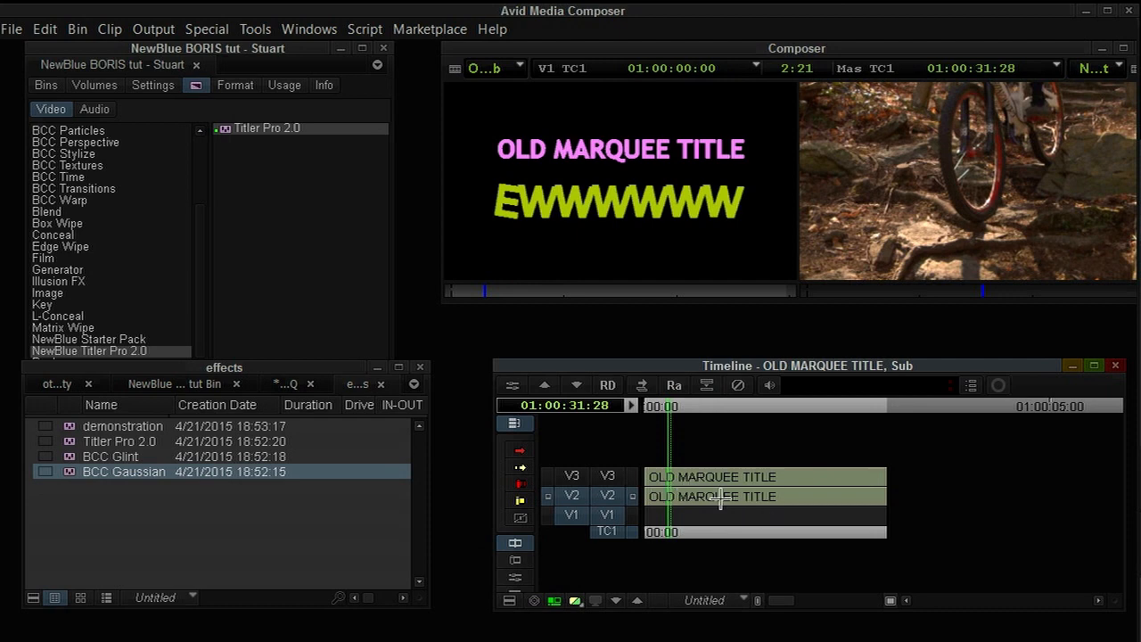
key(Escape)
Switch the timeline between the BCC Gaussian Blur nest and the OLD MARQUEE TITLE source, scrubbing each.
click(767, 483)
key(shift+a)
click(728, 480)
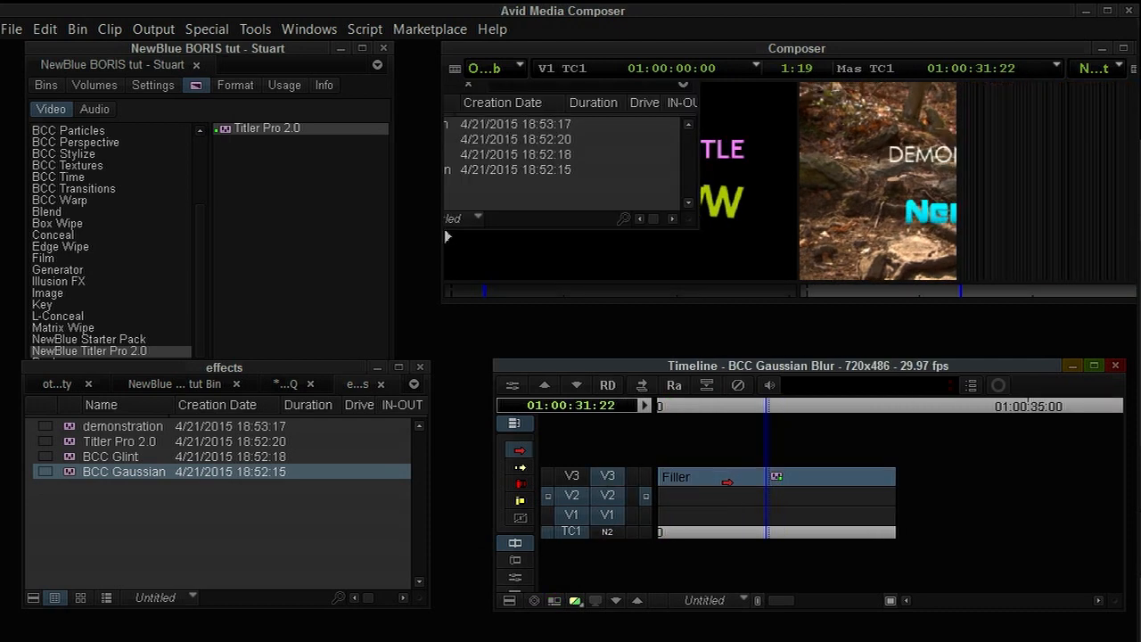
drag(729, 481, 761, 498)
key(Escape)
drag(690, 497, 754, 492)
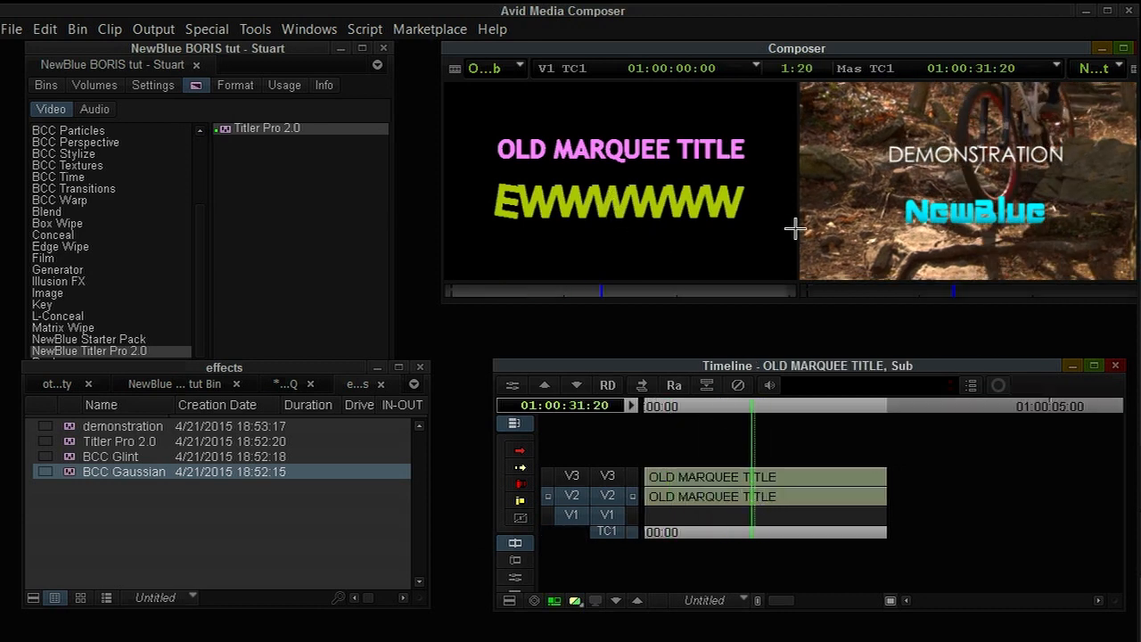
Return to the BCC Gaussian Blur nest and step one level deeper into its background layer.
click(755, 479)
key(Escape)
click(731, 494)
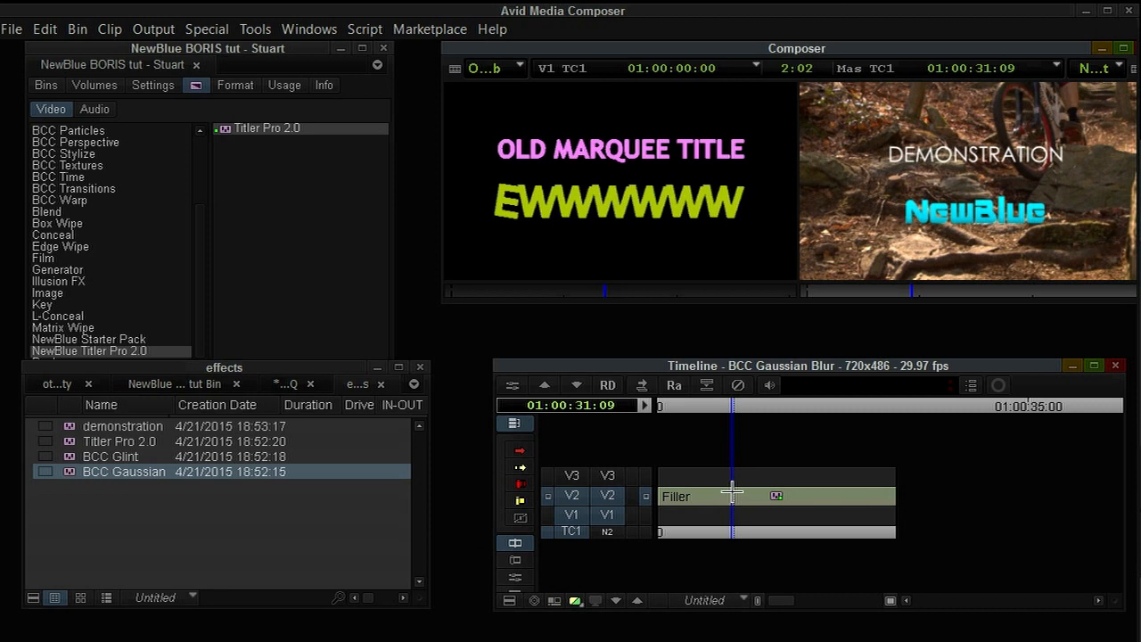
drag(720, 522, 700, 522)
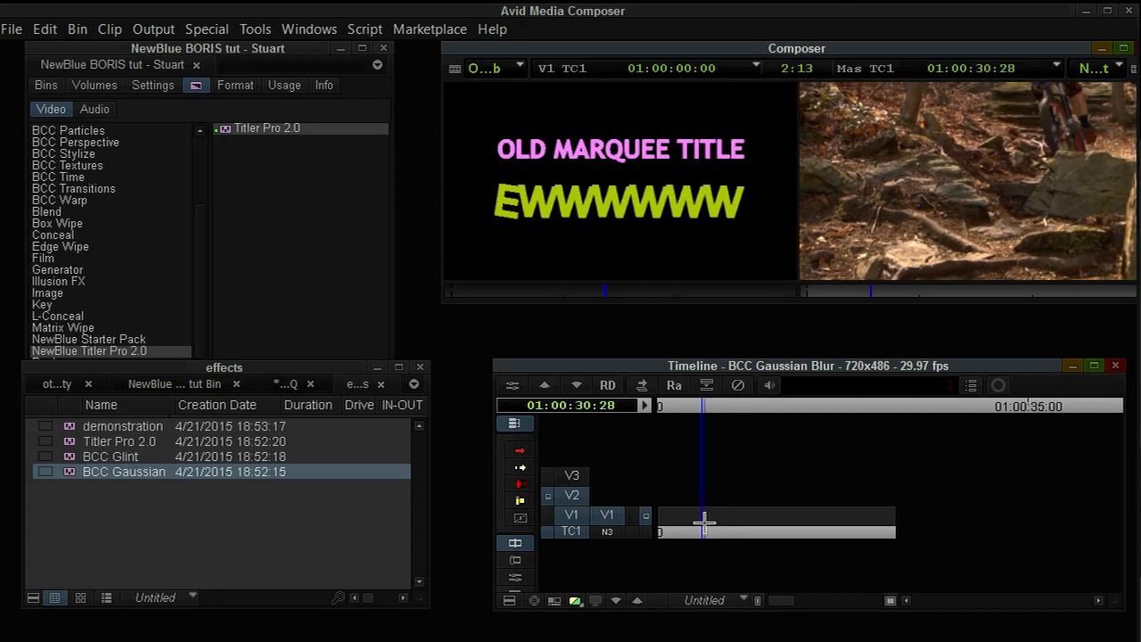
Open Color Correction in CC Effect mode on the background layer and pull the master curve's white point down to black.
key(shift+F8)
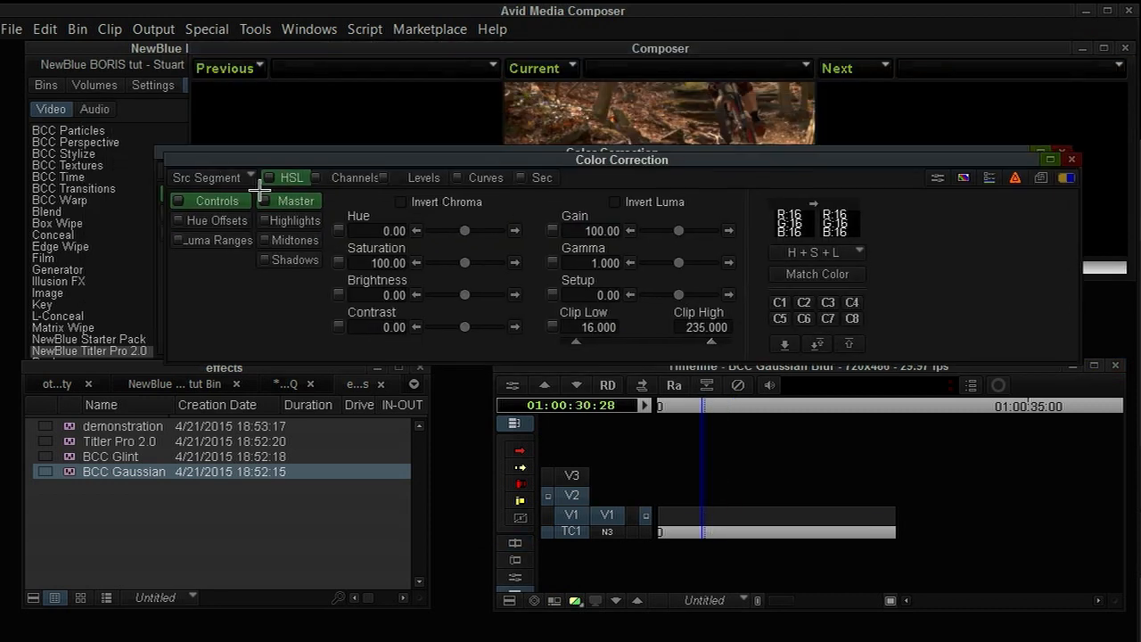
click(294, 251)
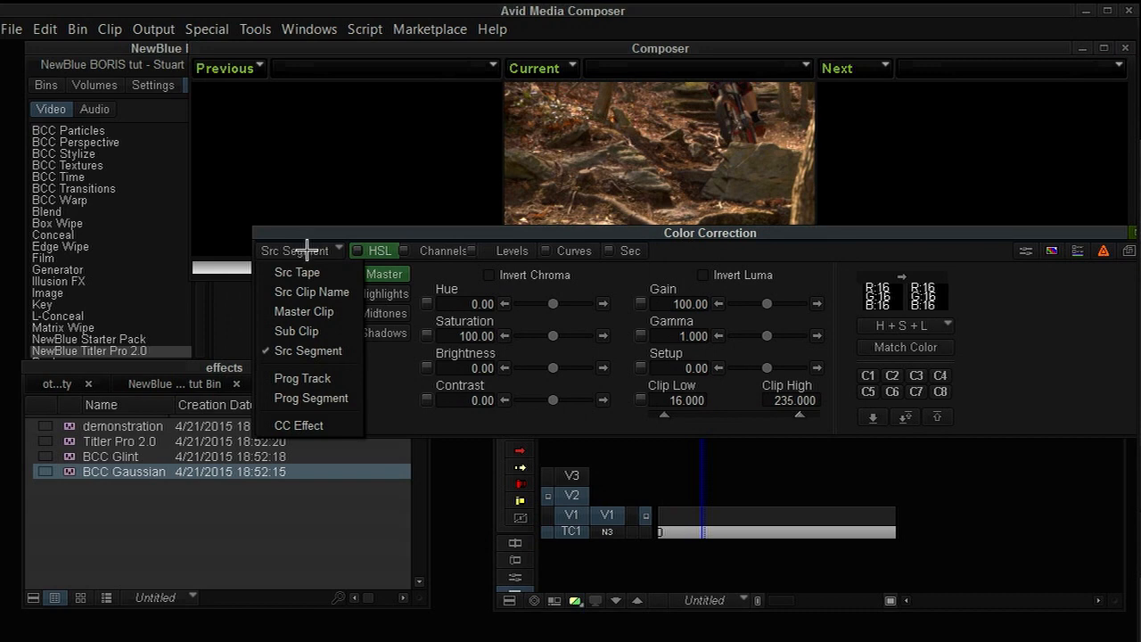
click(321, 425)
drag(493, 234, 439, 276)
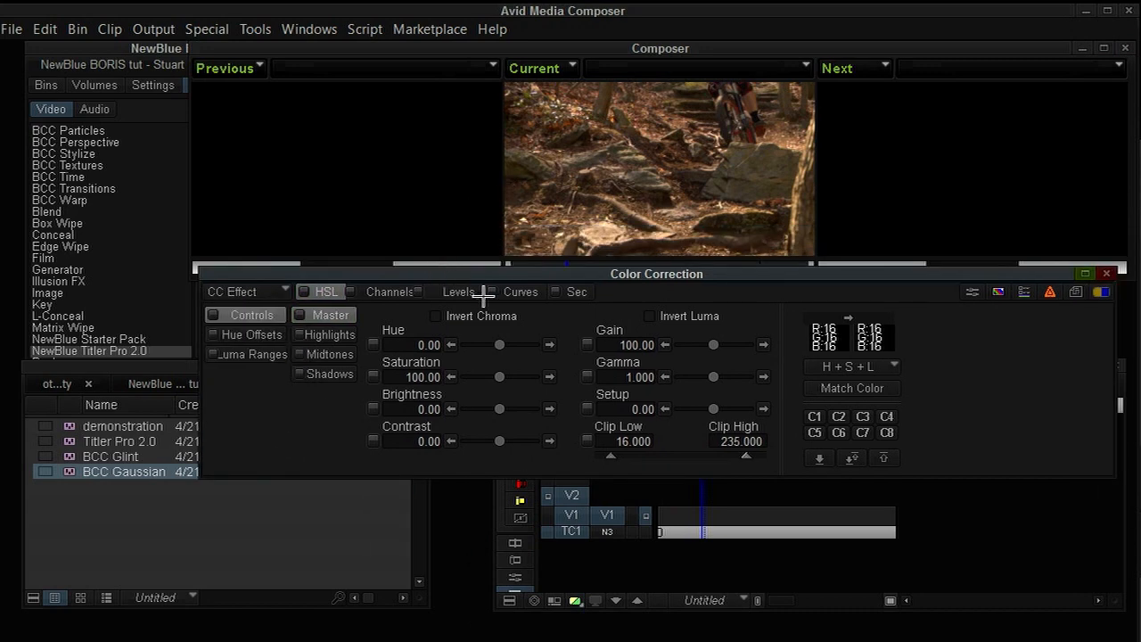
click(520, 292)
drag(824, 319, 827, 447)
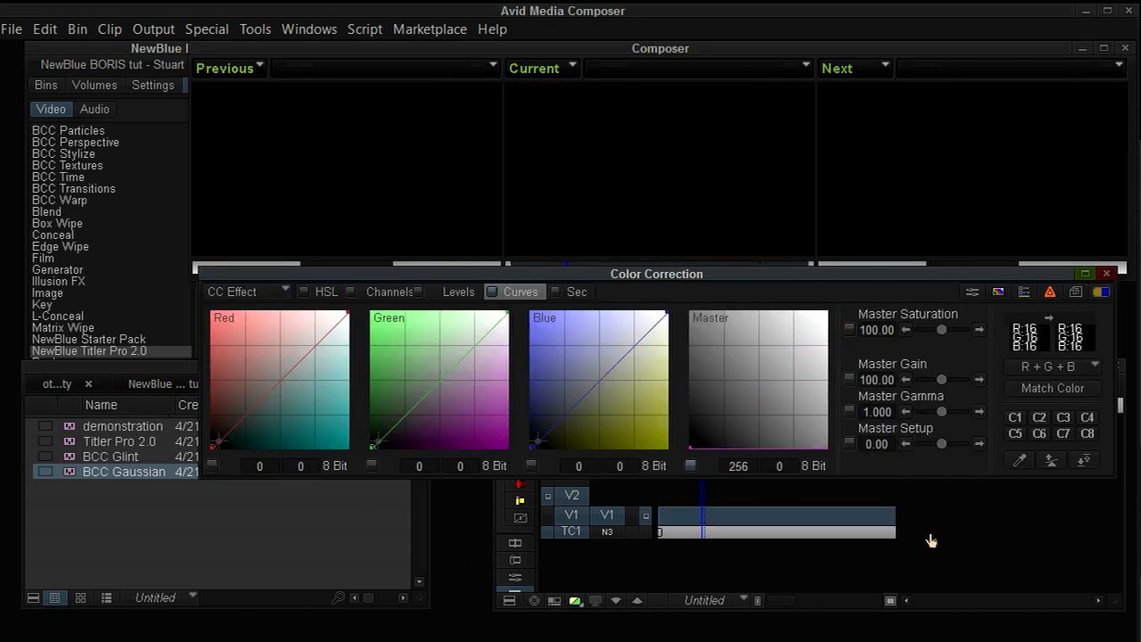
key(y)
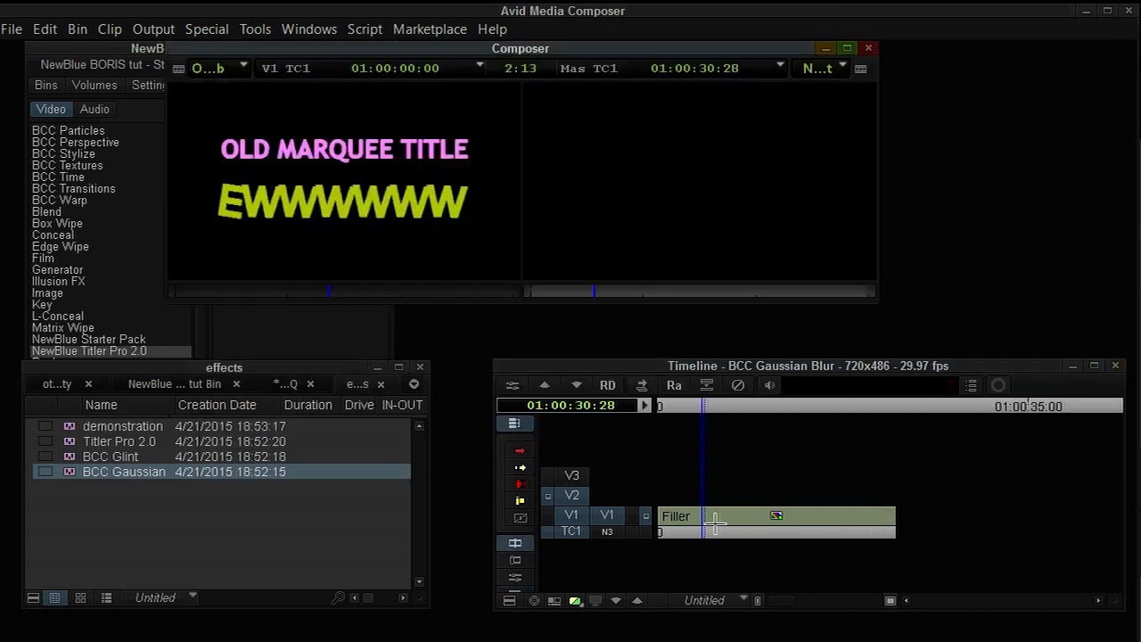
Scrub the nested clip, step back out and return to the OLD MARQUEE TITLE source timeline.
drag(716, 521, 776, 521)
click(755, 516)
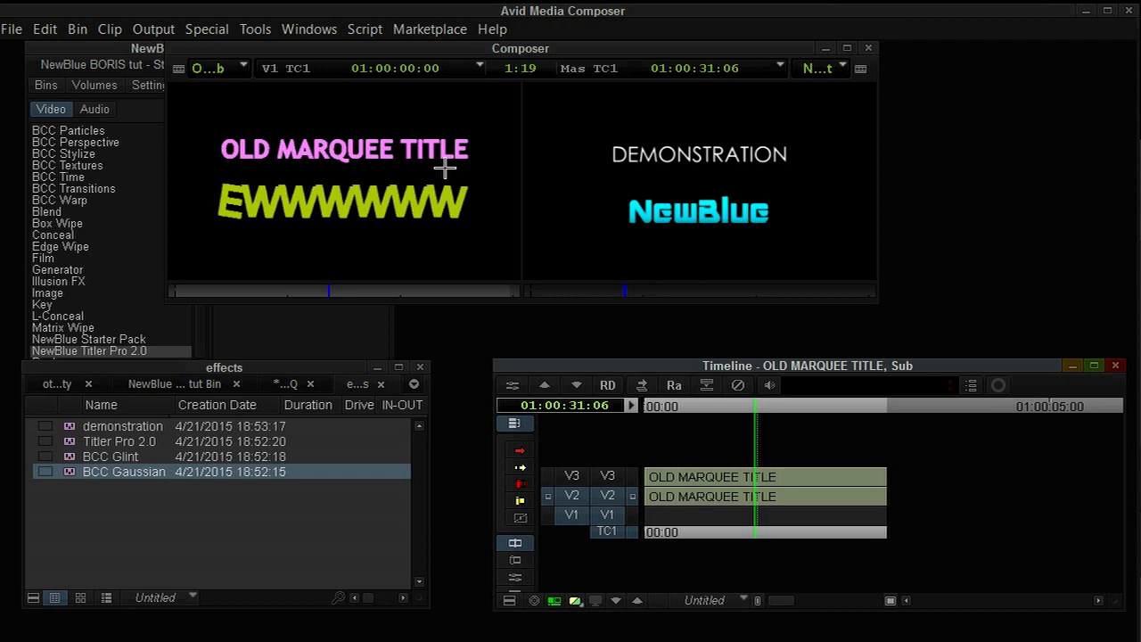
click(445, 168)
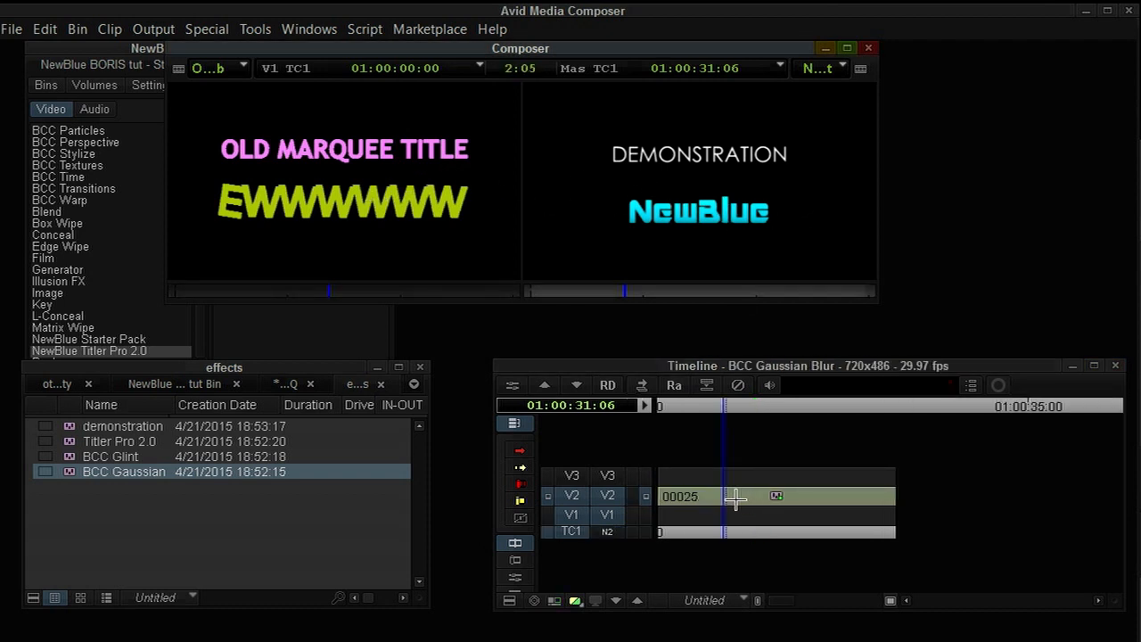
click(722, 500)
key(Escape)
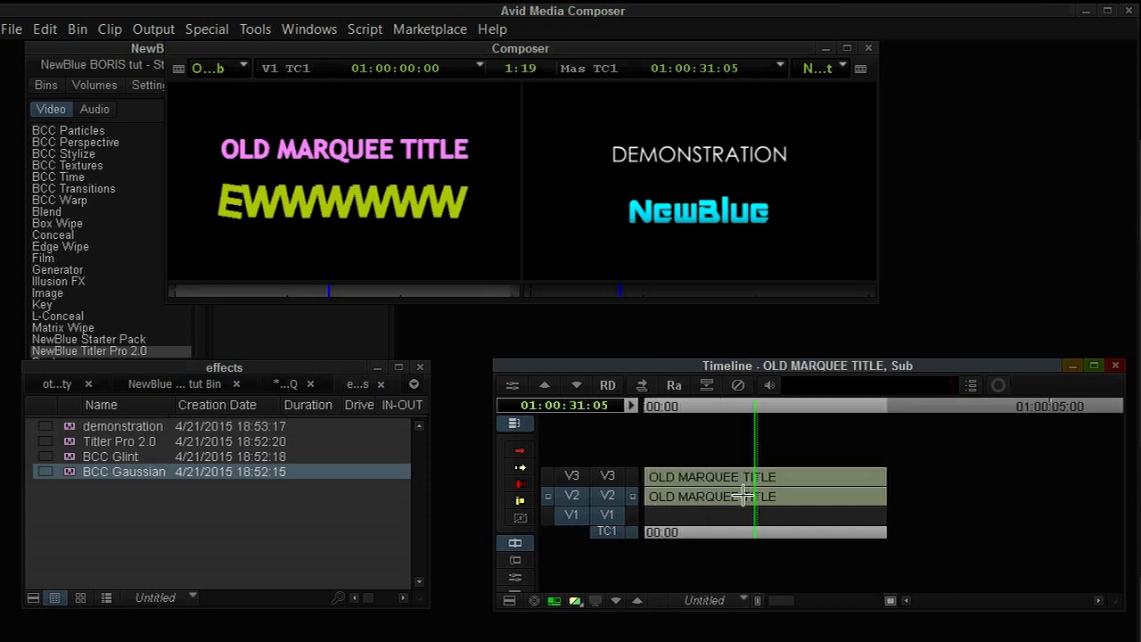
In the OLD MARQUEE TITLE source, select the V3 track and repatch its video tracks.
drag(742, 496, 647, 495)
click(632, 475)
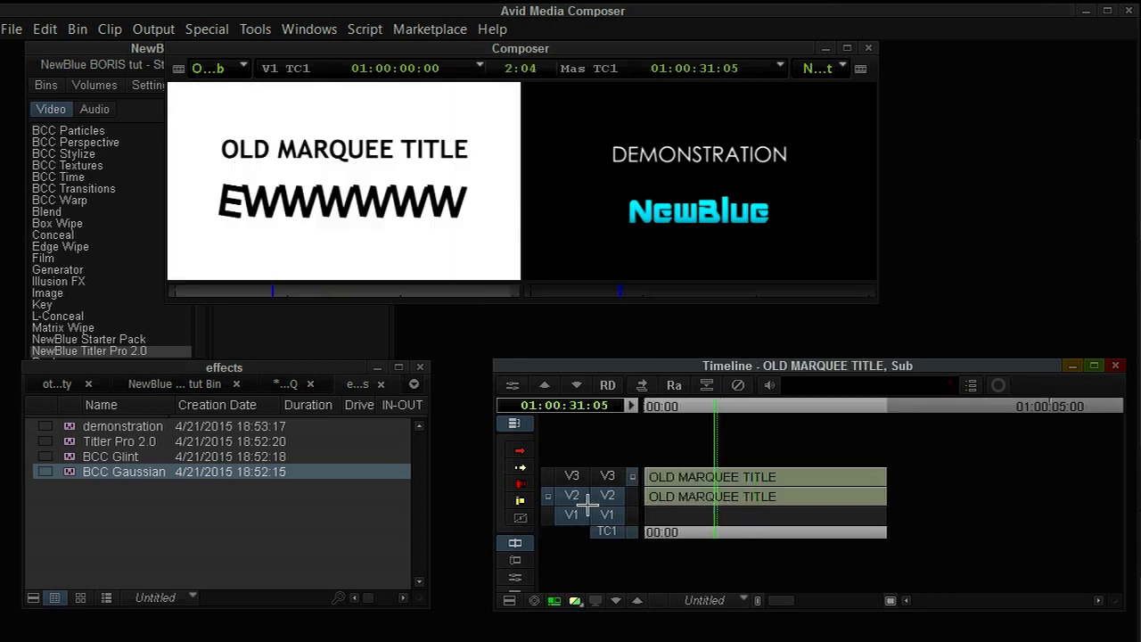
drag(606, 475, 607, 475)
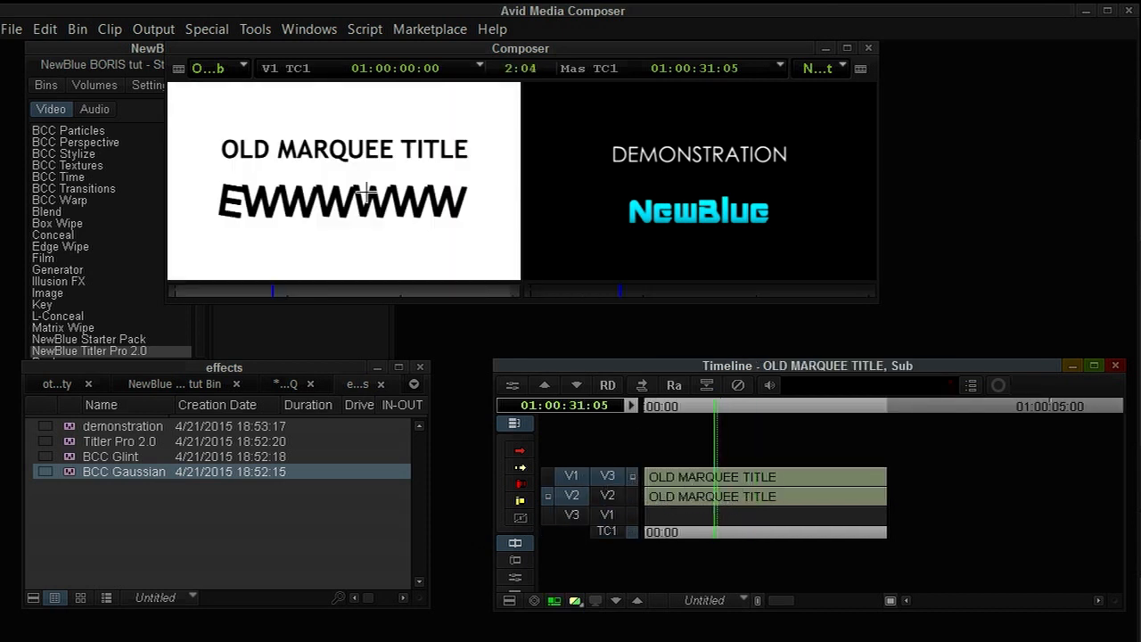
click(568, 495)
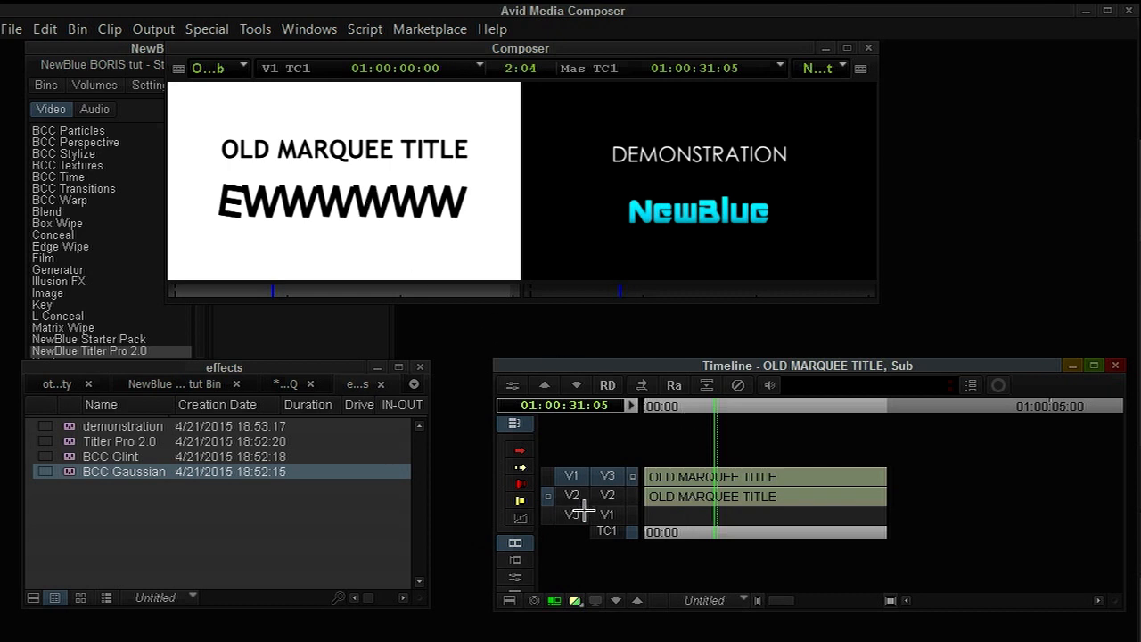
Return to the BCC Gaussian Blur nest and enable its V3 track for the patched source.
key(Escape)
key(Right)
key(Right)
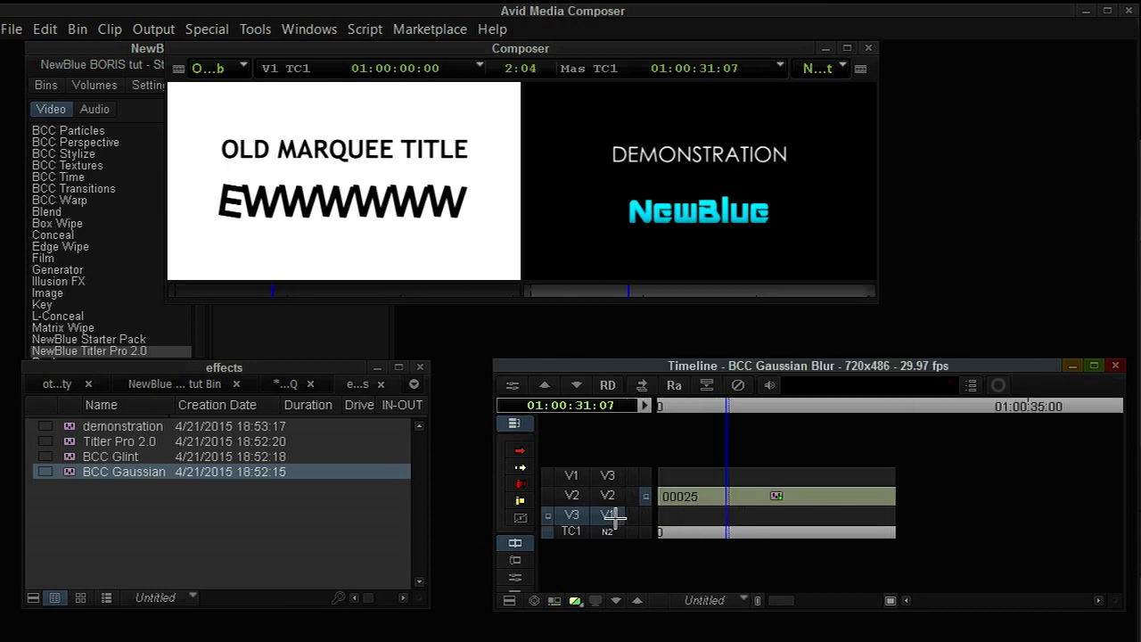
click(770, 486)
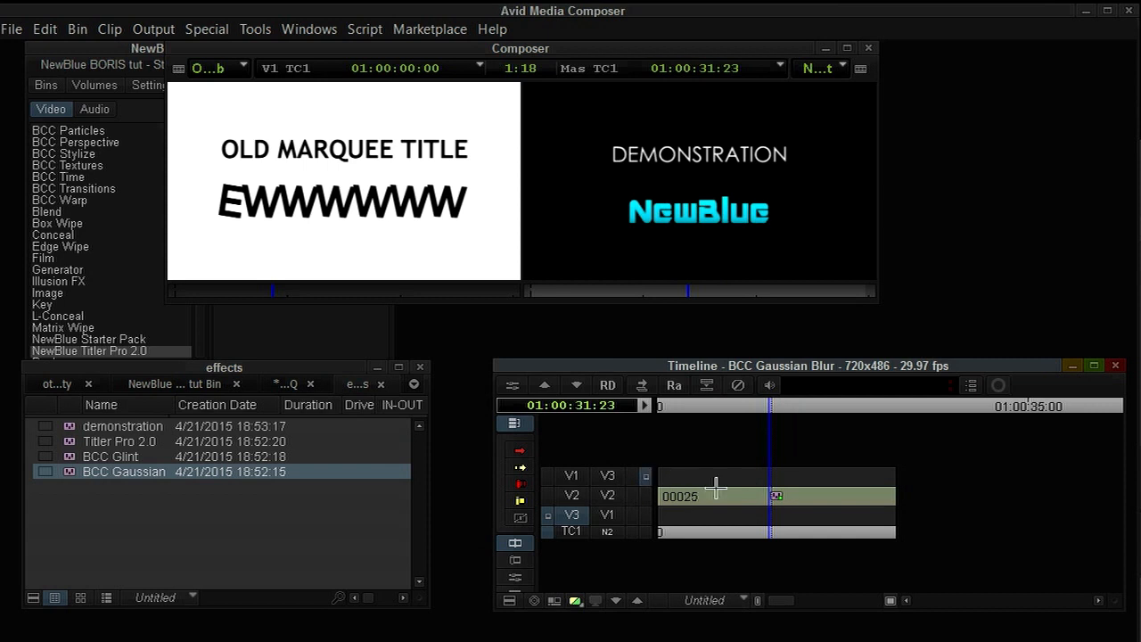
click(750, 485)
click(613, 477)
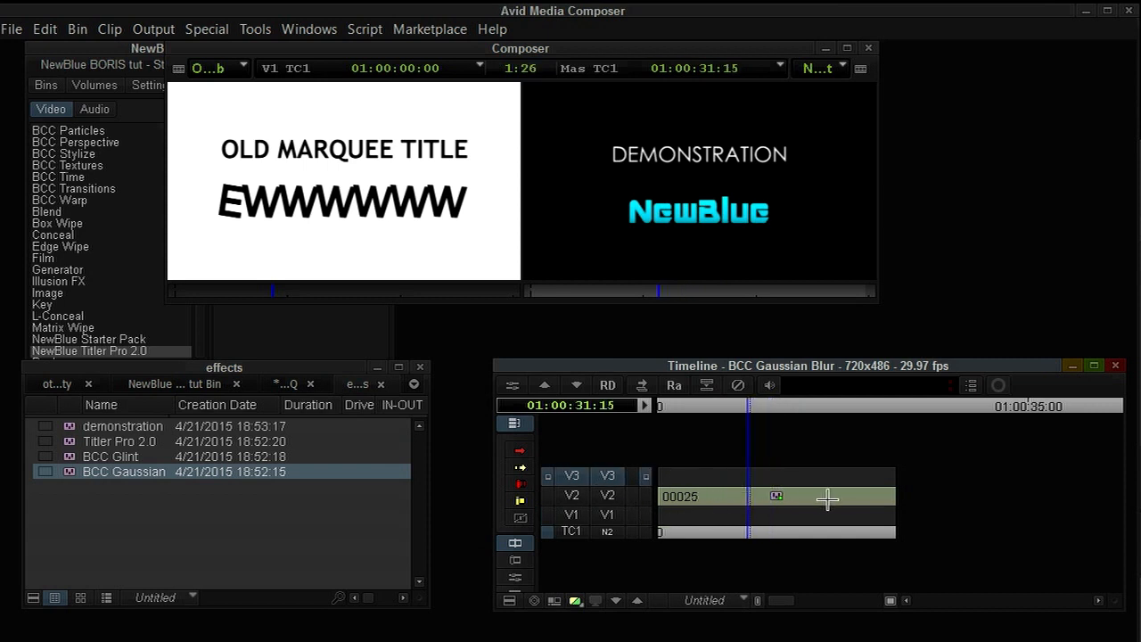
Open Color Correction on the NewBlue title layer and set Master Saturation to 0.
drag(752, 500, 713, 499)
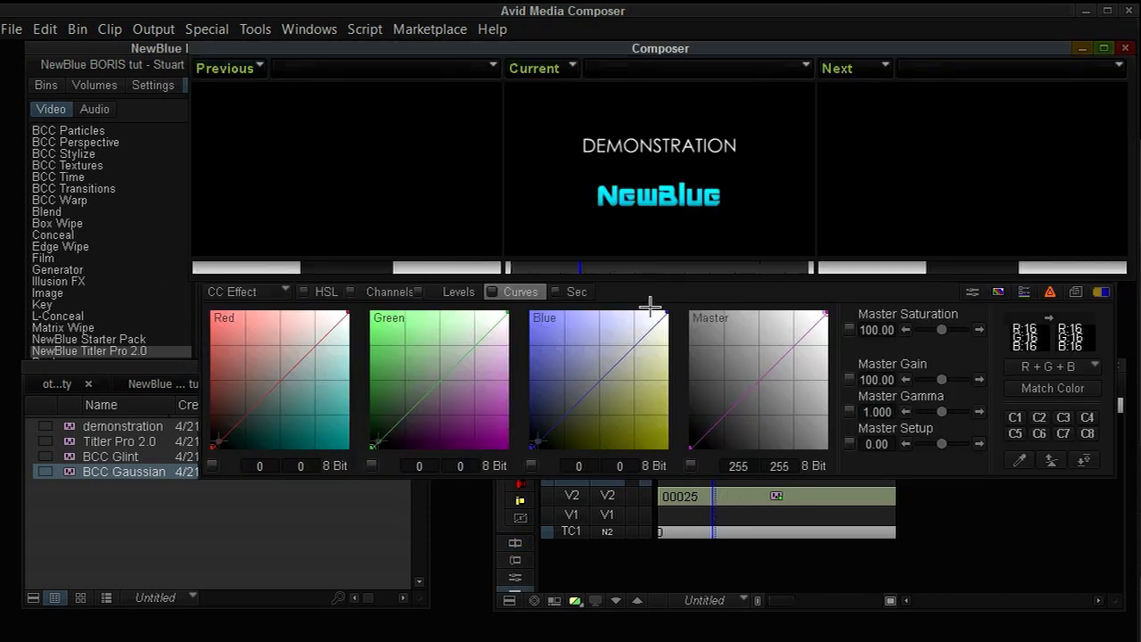
click(882, 332)
key(Return)
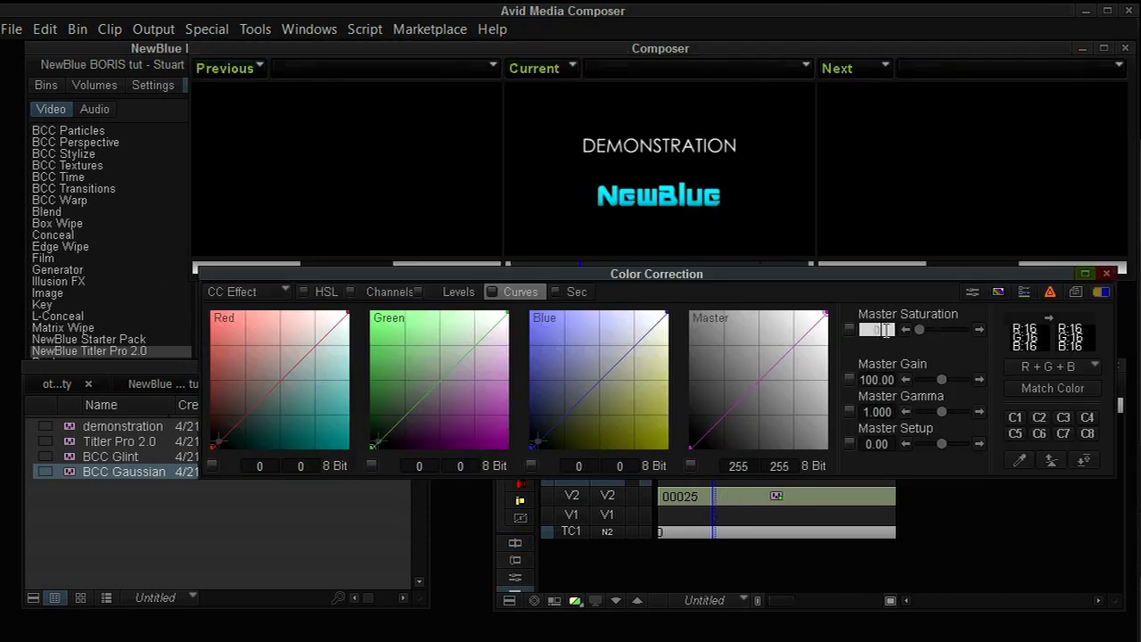
click(729, 168)
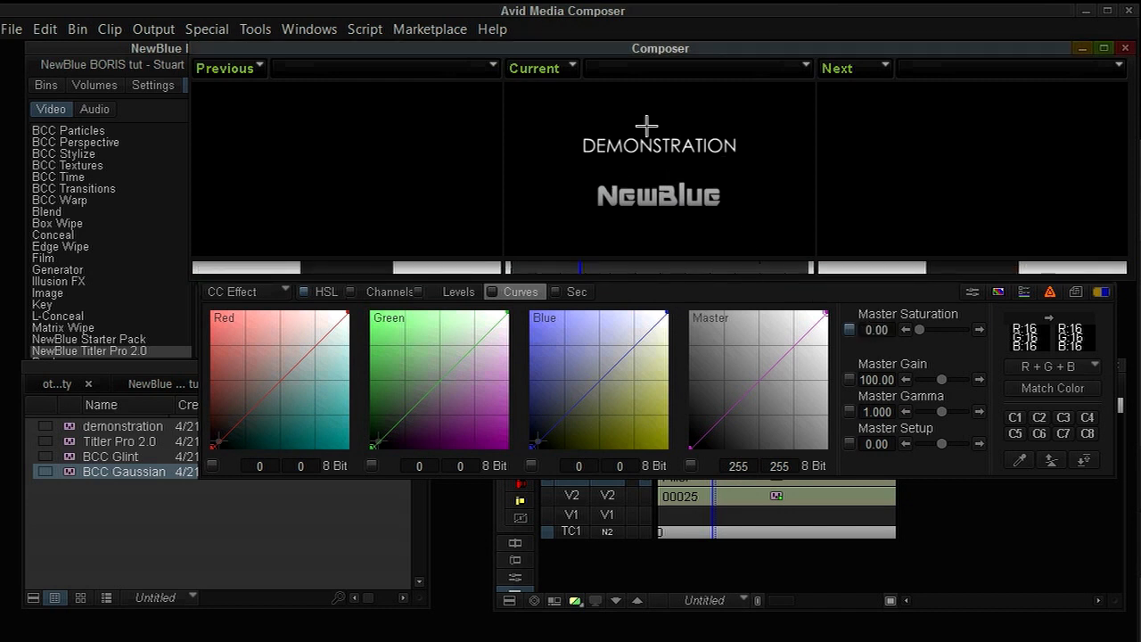
Set the third correction monitor to display the Y Waveform.
click(896, 67)
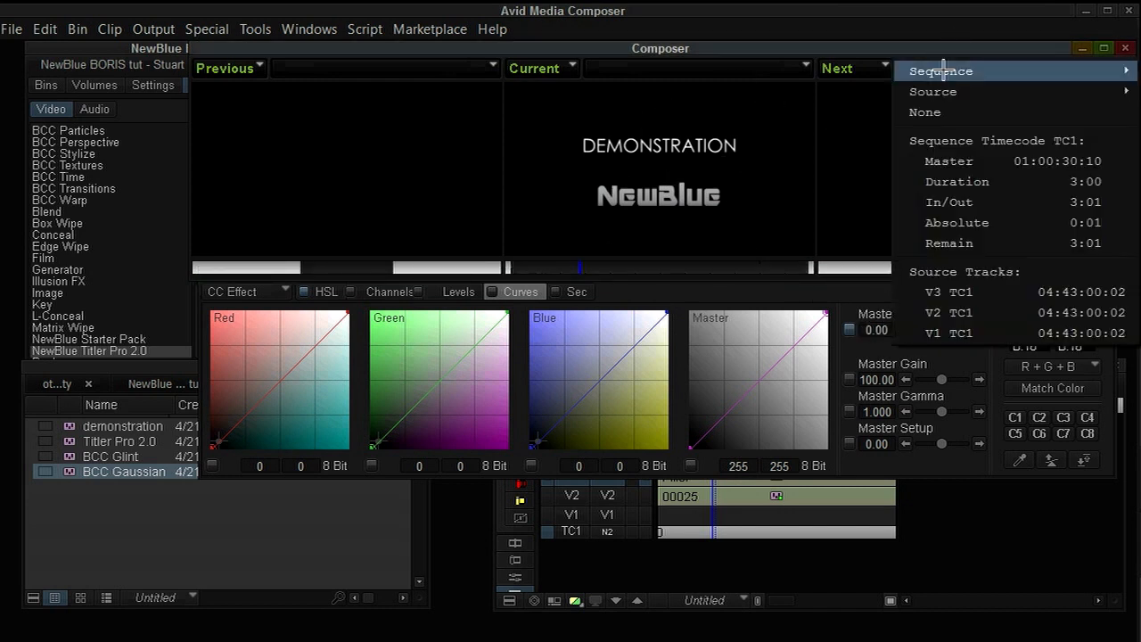
click(863, 68)
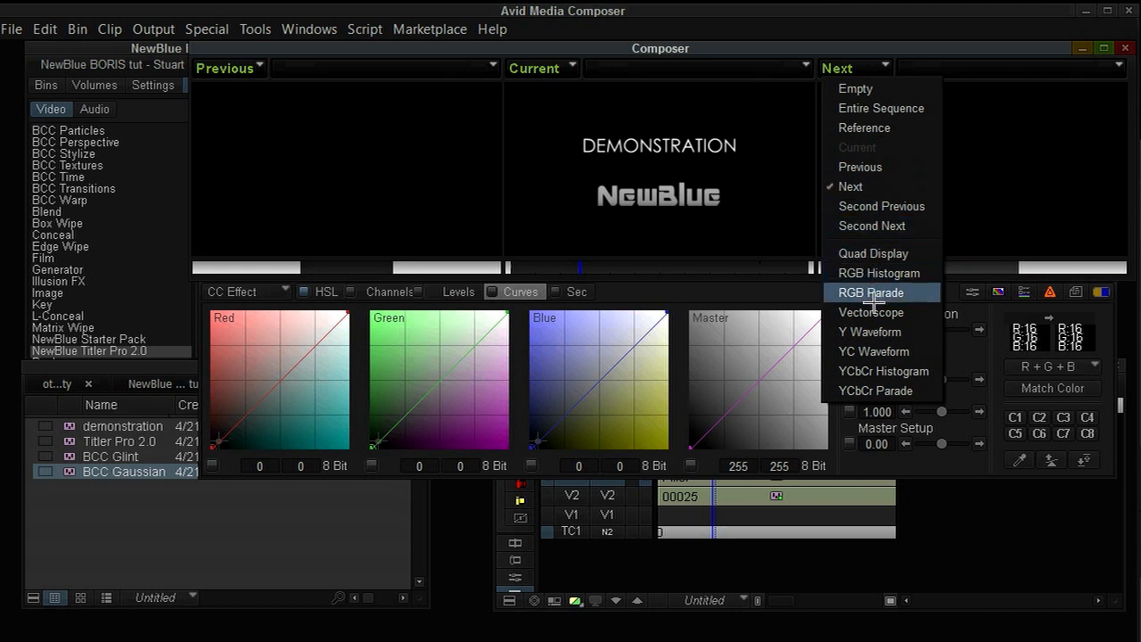
click(873, 329)
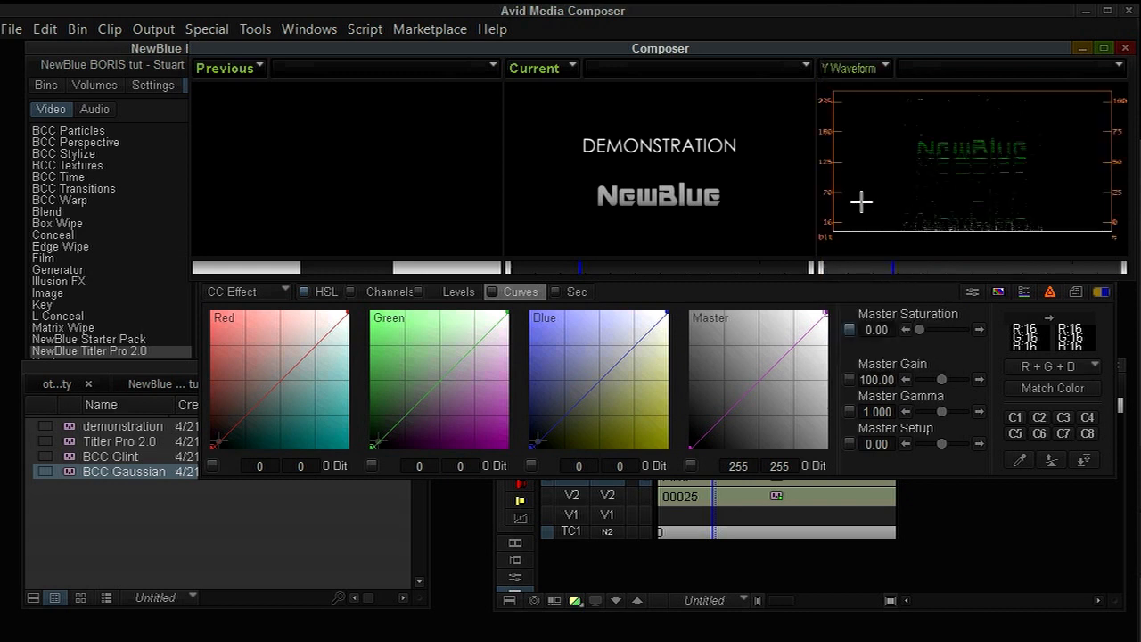
Switch to the HSL controls and turn on Invert Luma for the title layer.
click(245, 292)
click(322, 291)
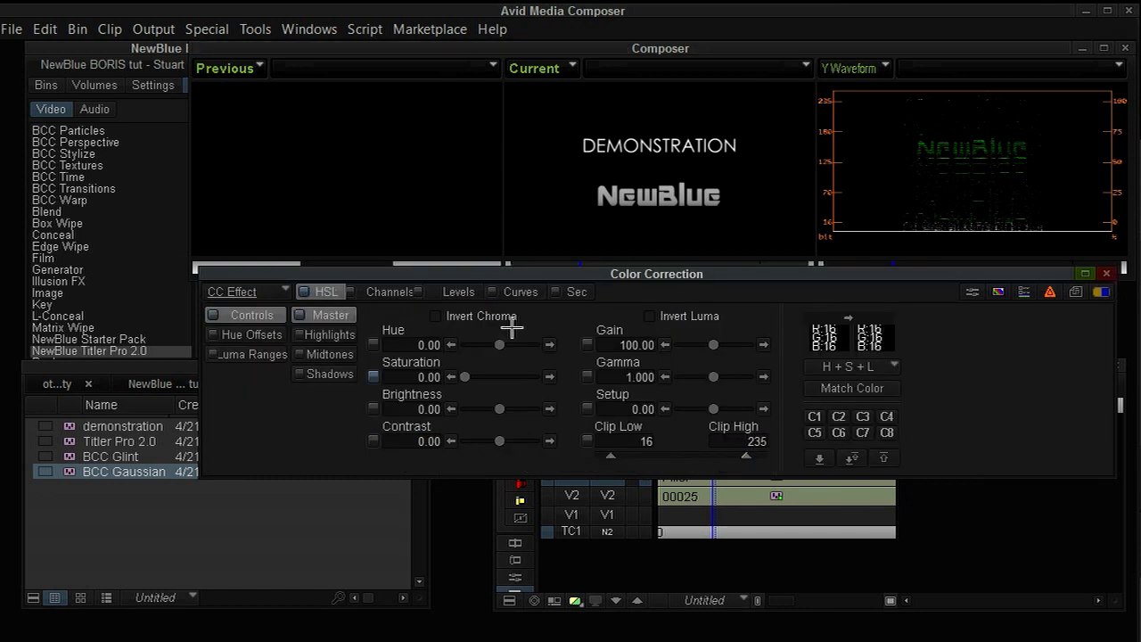
click(651, 316)
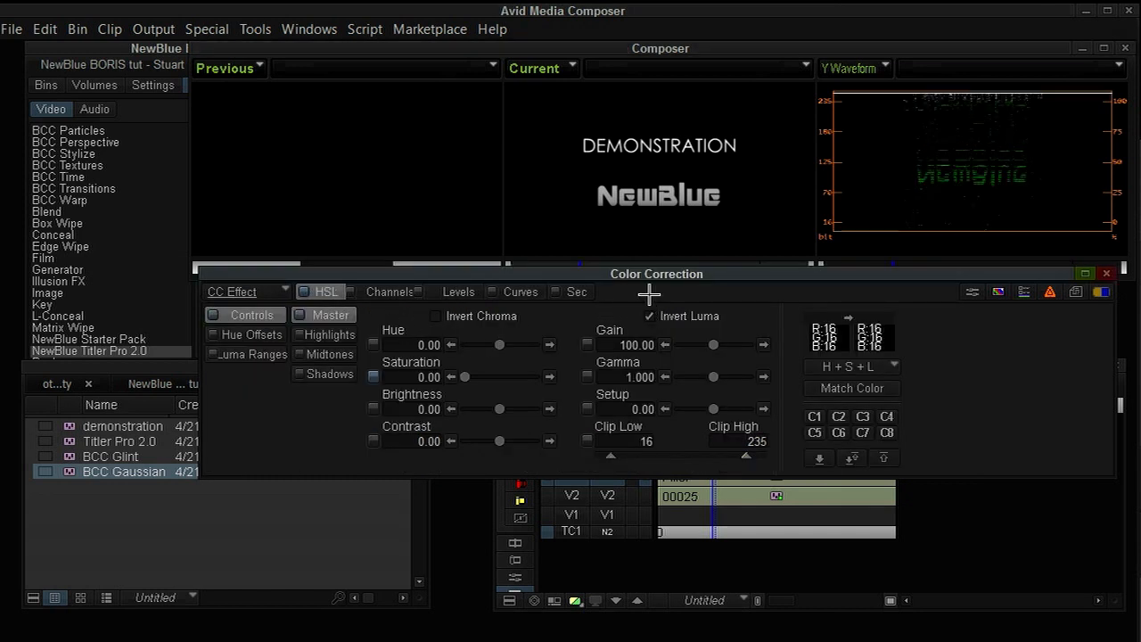
click(863, 209)
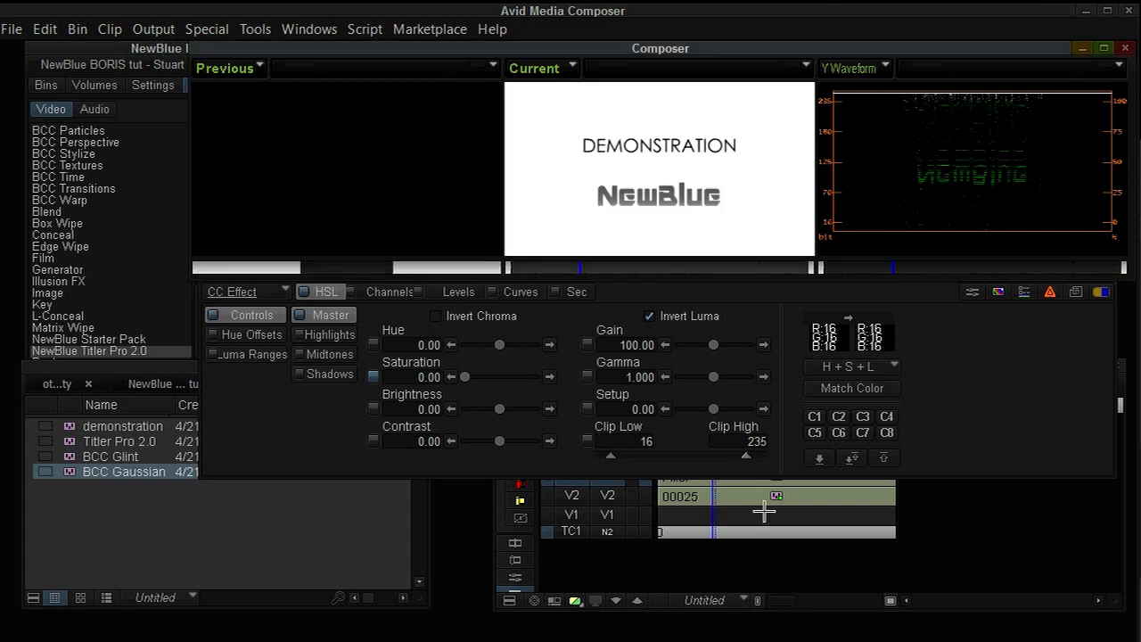
Drag master curve points to create a steep high-contrast curve that turns the title text solid black.
key(ctrl+l)
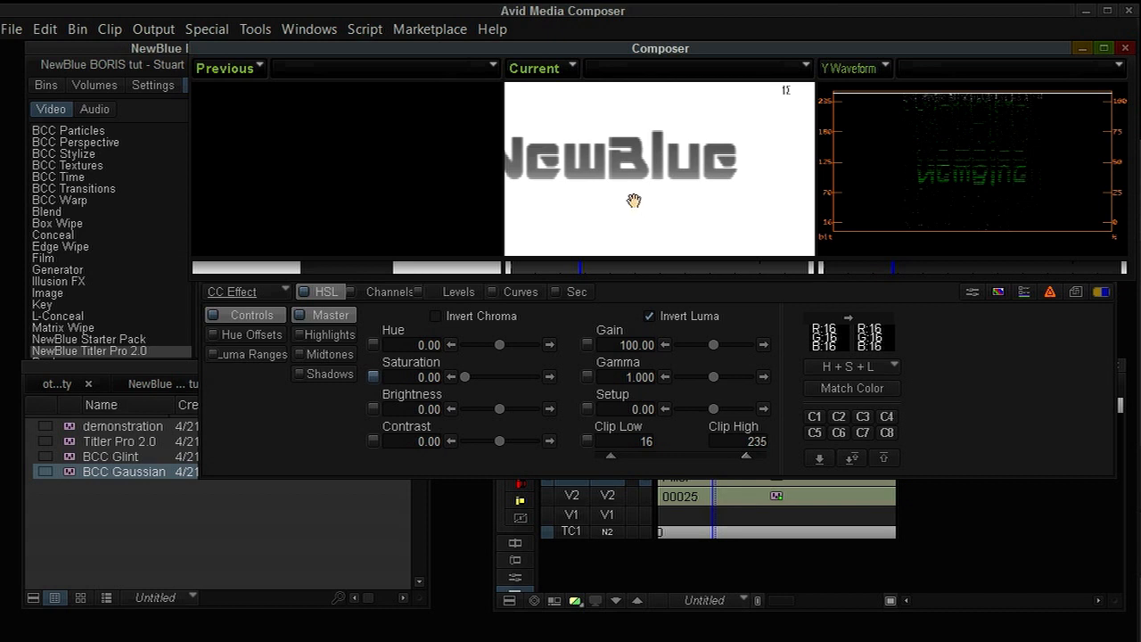
drag(633, 201, 677, 218)
key(ctrl+k)
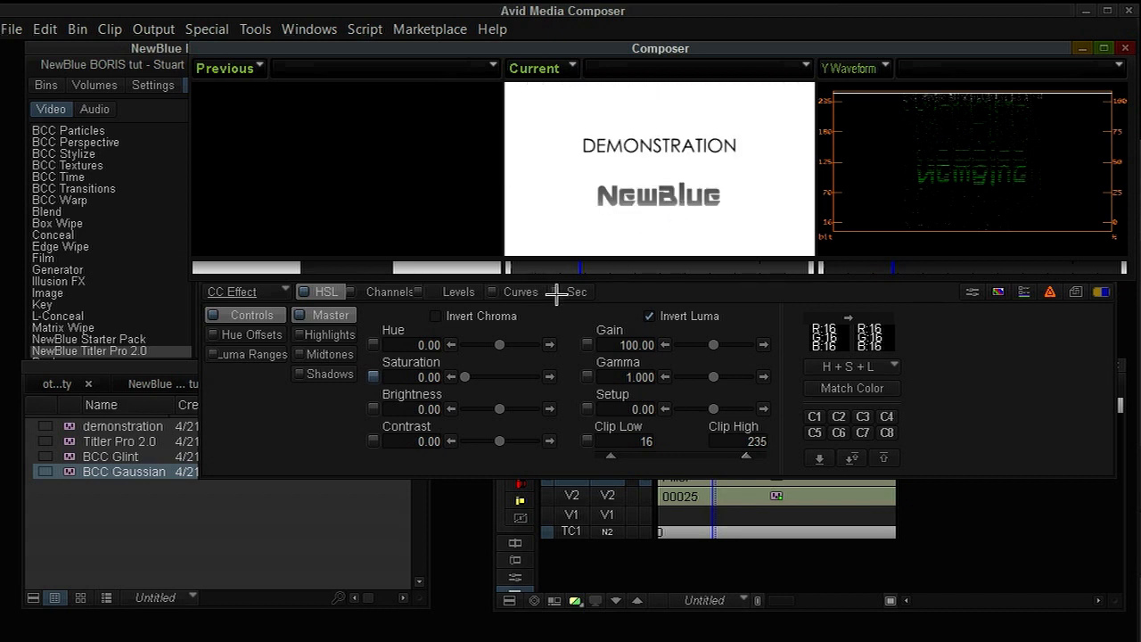
click(520, 291)
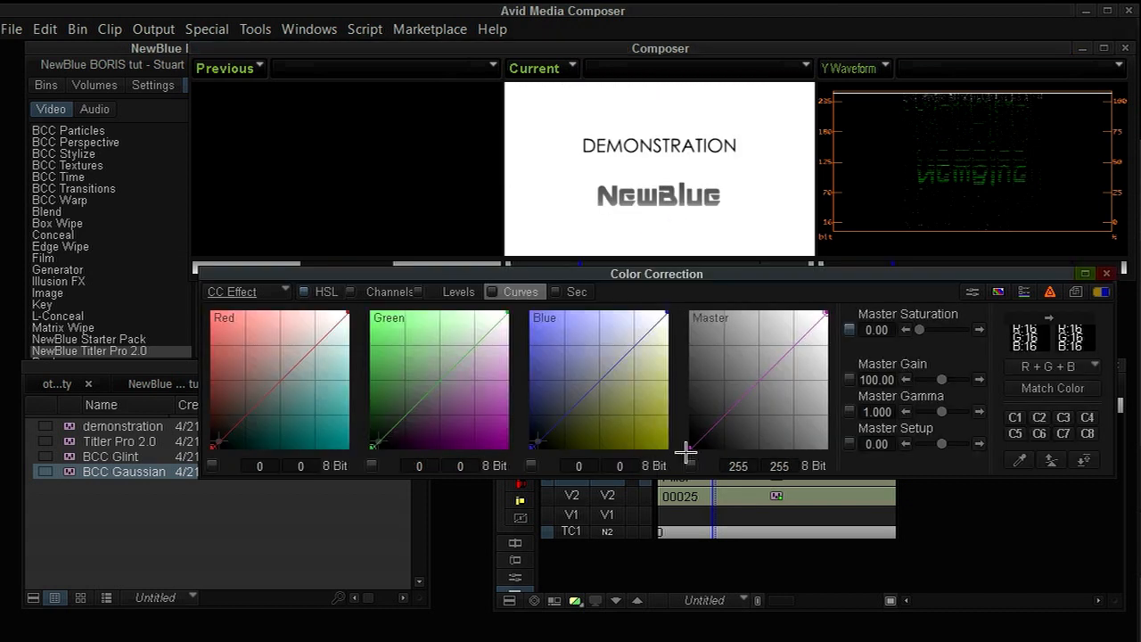
drag(687, 450, 790, 435)
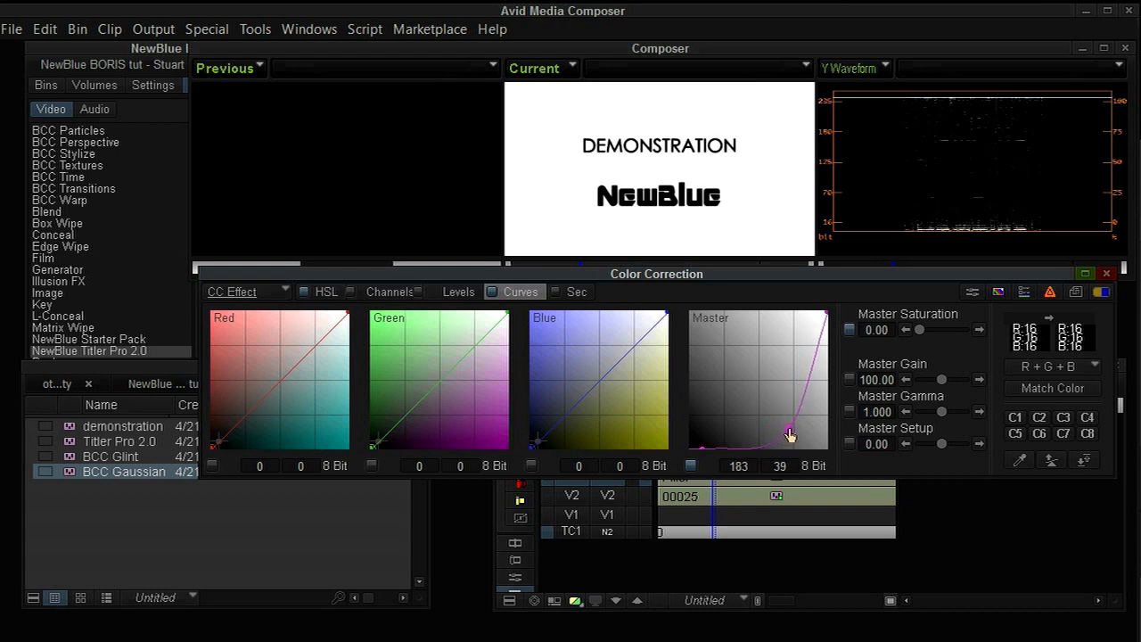
click(698, 449)
drag(706, 463, 725, 463)
drag(827, 312, 823, 295)
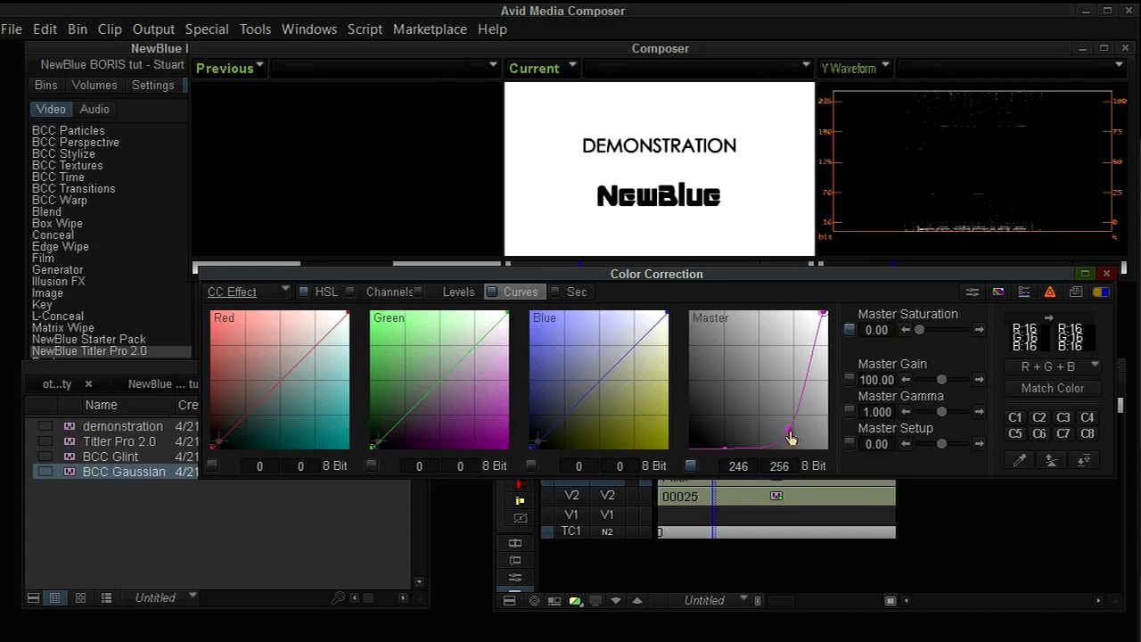
drag(790, 437, 799, 436)
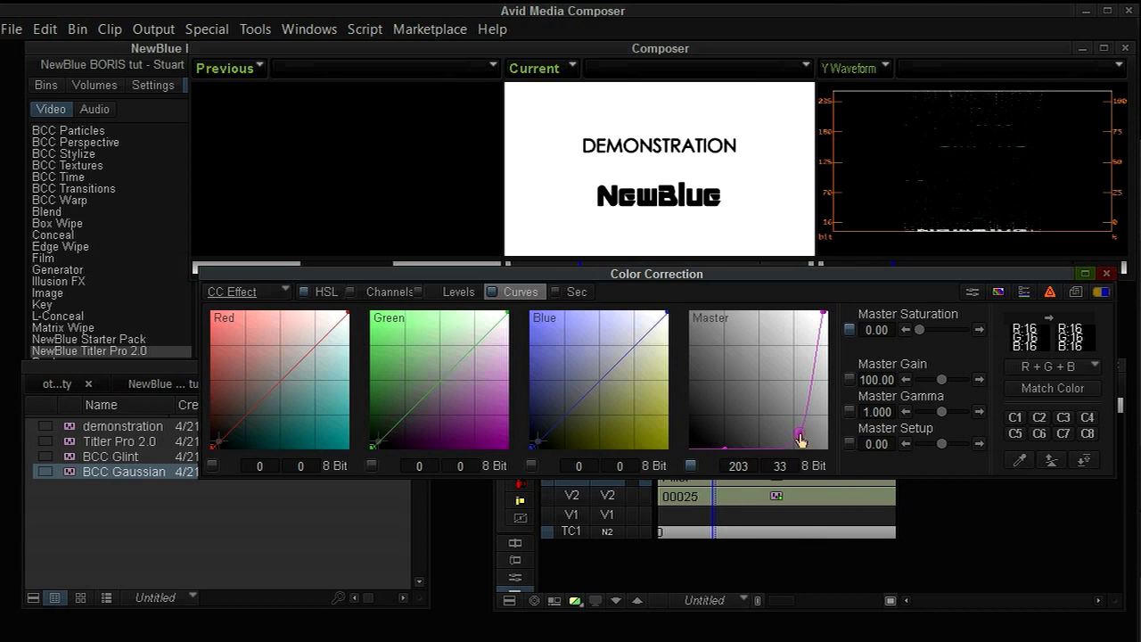
drag(800, 436, 798, 435)
Leave Color Correction, scrub the nest and step into the OLD MARQUEE TITLE clip.
key(shift+F9)
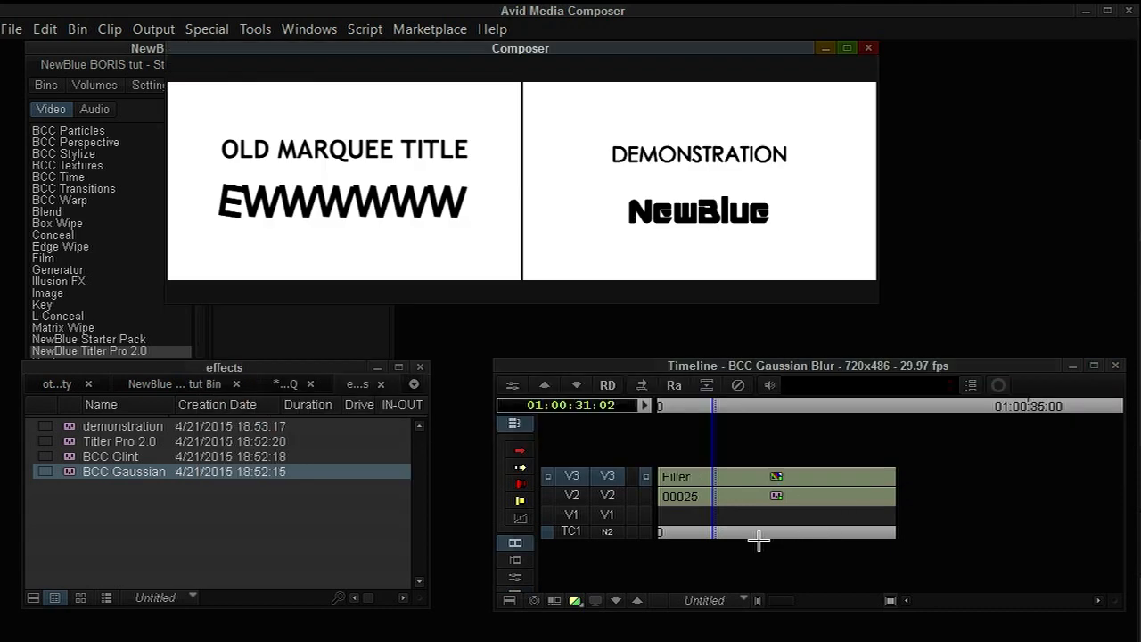
click(692, 489)
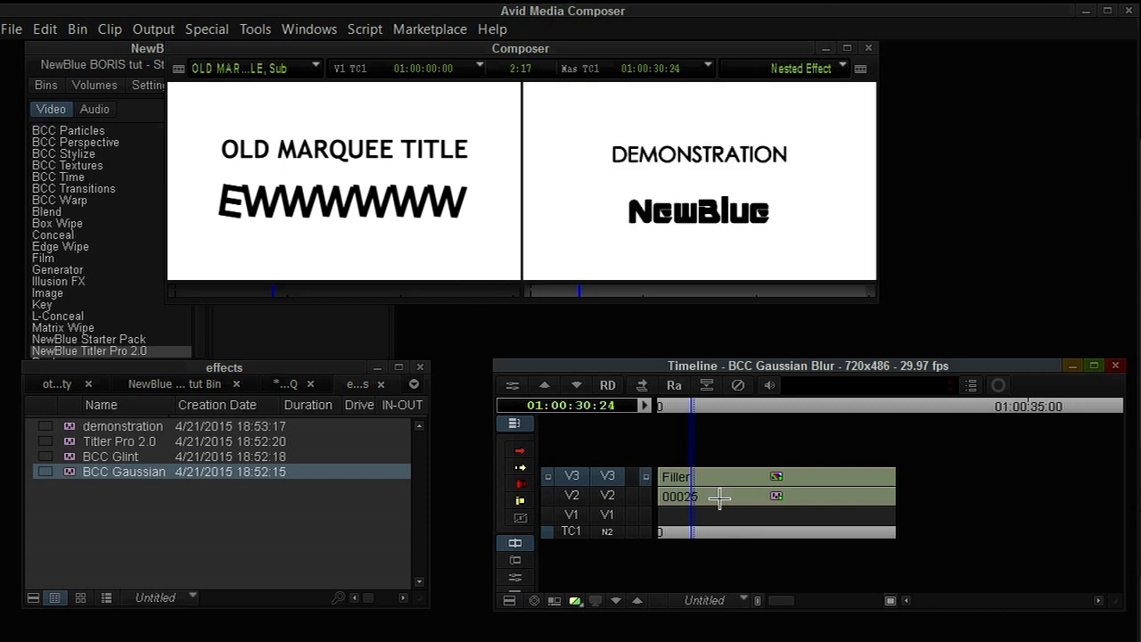
drag(704, 489, 739, 489)
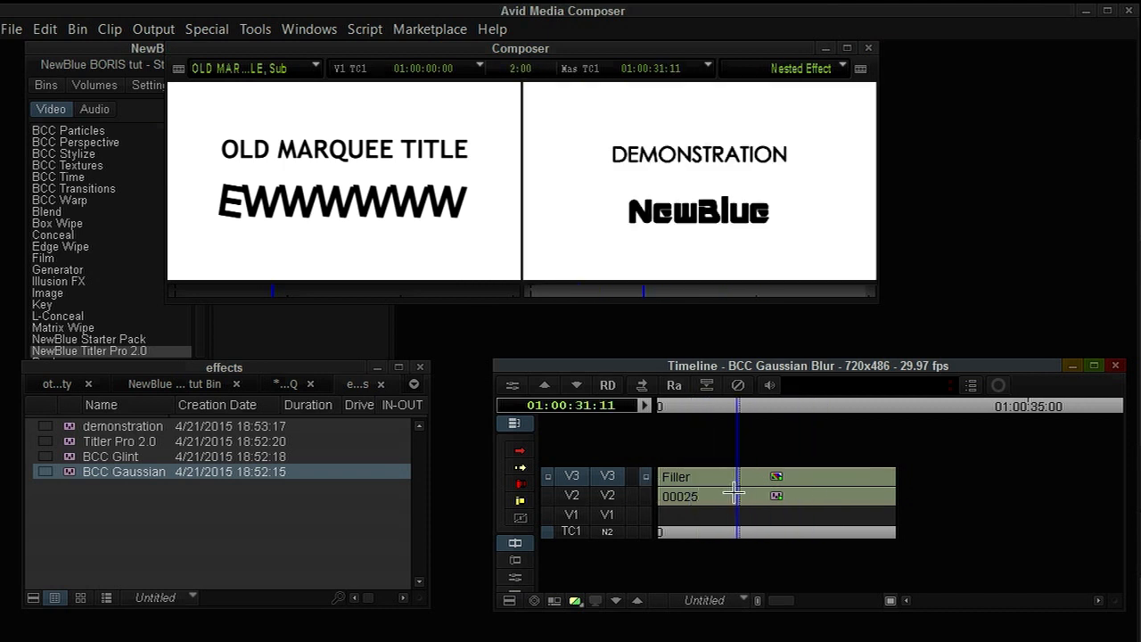
double_click(681, 496)
click(716, 479)
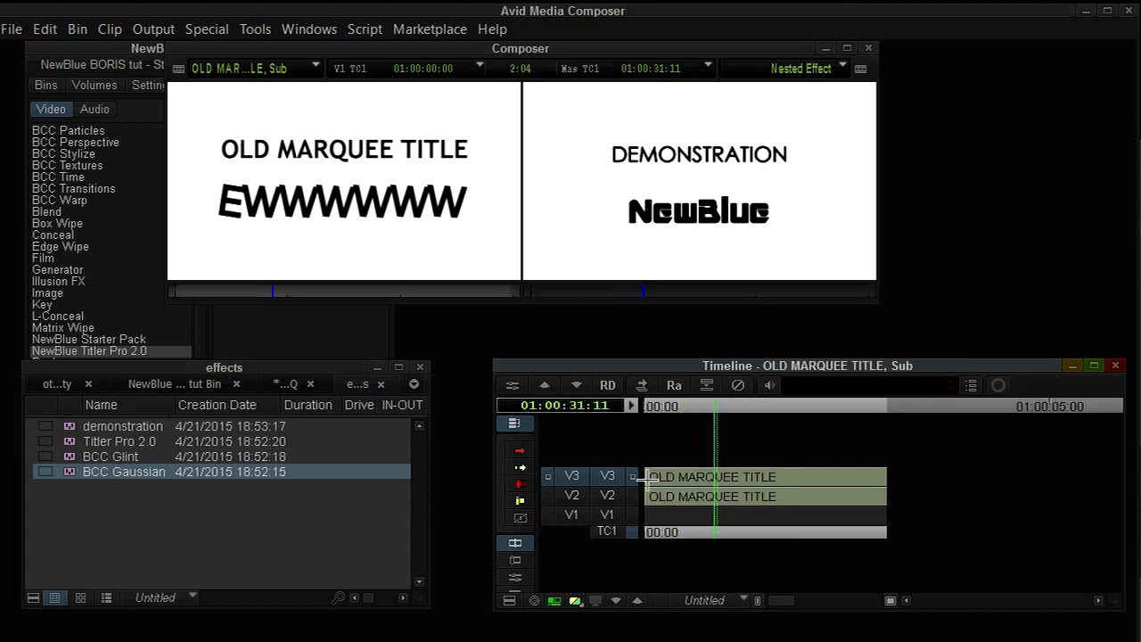
Step out of the nested tracks back to the main sequence and open the Effect Editor for the nested title clip.
click(633, 497)
click(632, 478)
key(Escape)
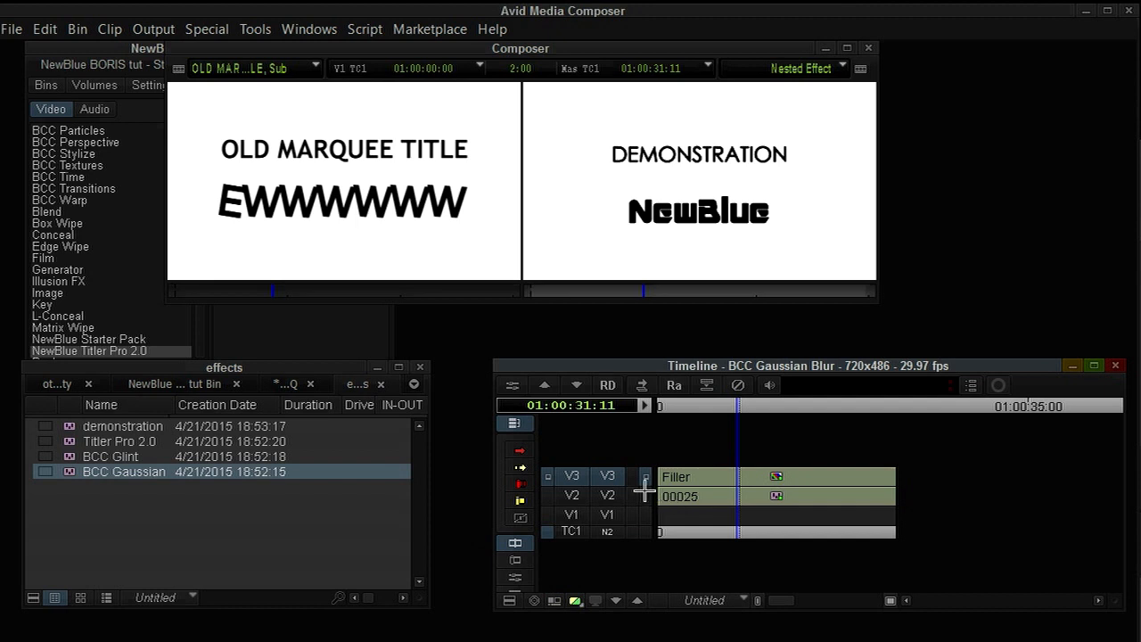
click(645, 495)
click(646, 476)
key(Up)
key(Up)
drag(833, 474, 909, 488)
key(ctrl+8)
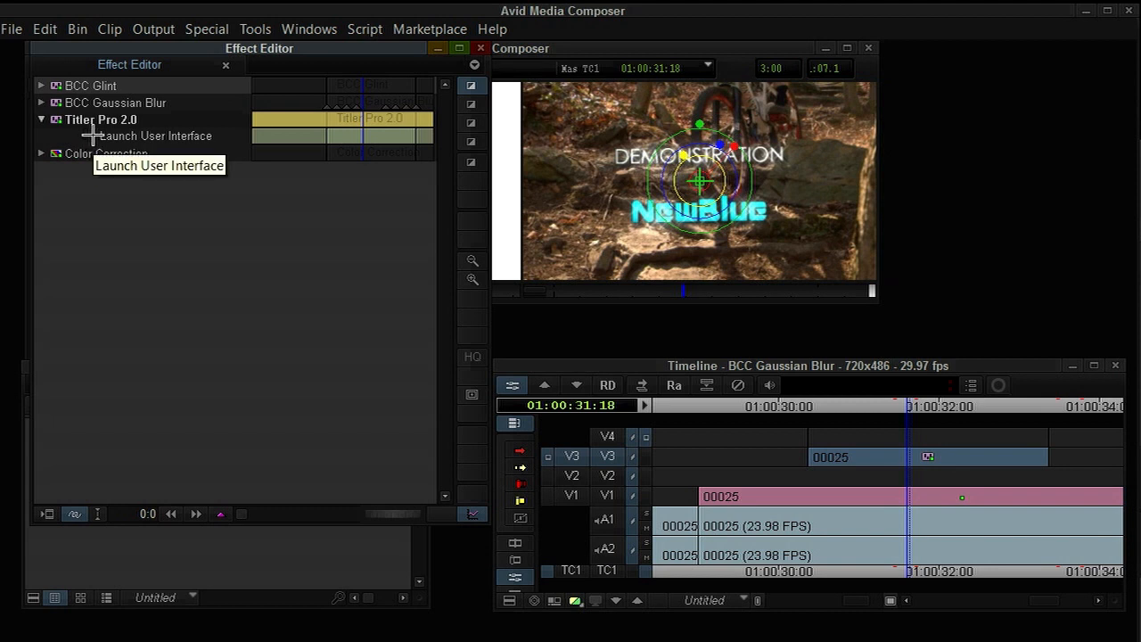
Launch the Titler Pro interface, replace the DEMONSTRATION text with DEMO COMPLETE!!!, and close the titler.
click(87, 135)
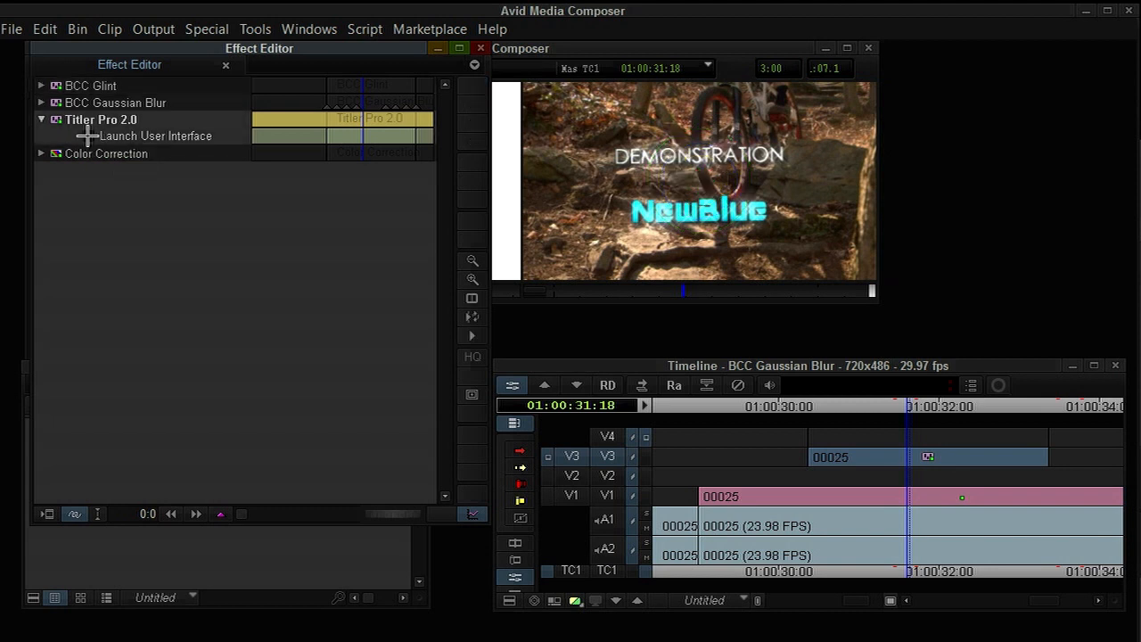
click(87, 135)
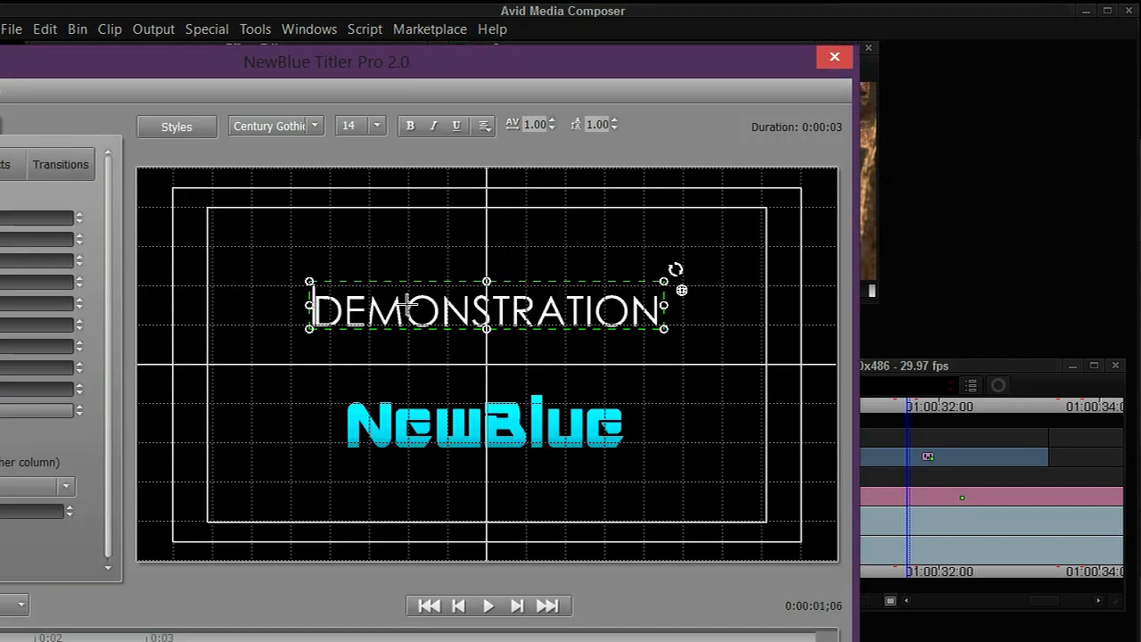
drag(318, 312, 664, 301)
text(DEMO COMPLETE!!!)
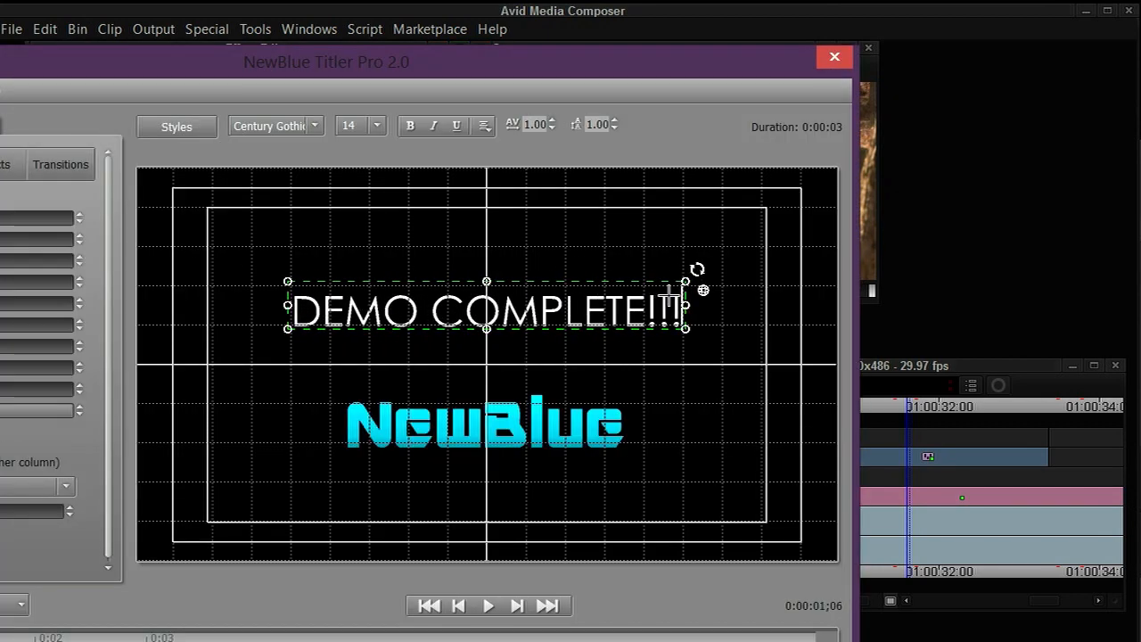
drag(745, 55, 848, 41)
click(931, 42)
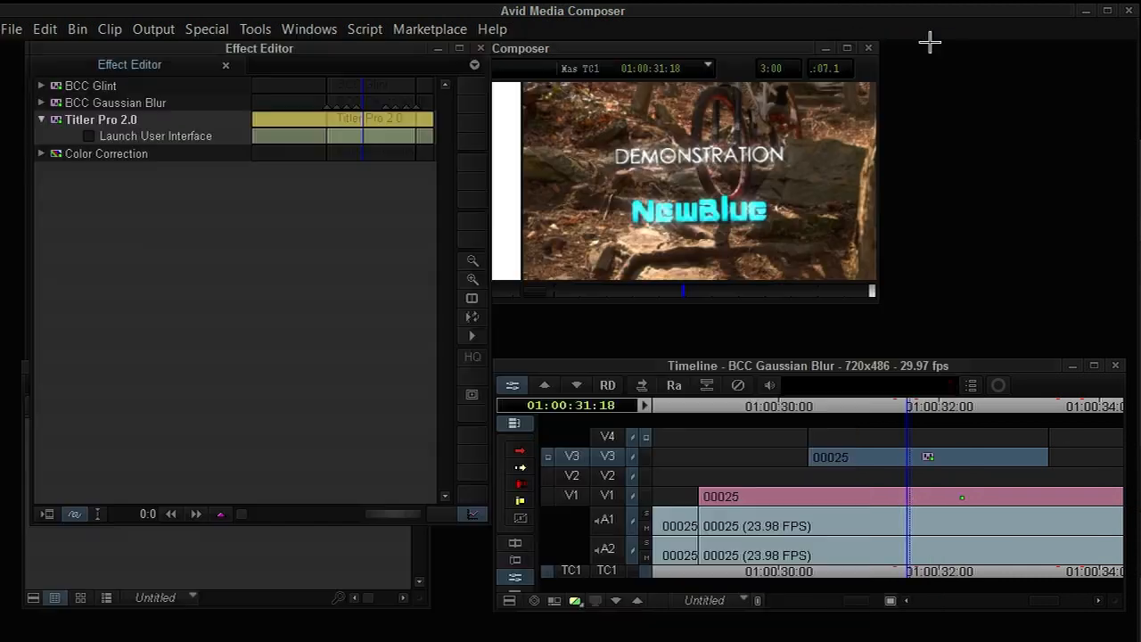
Play and scrub through the sequence to review the updated nested title over the footage.
click(831, 484)
key(space)
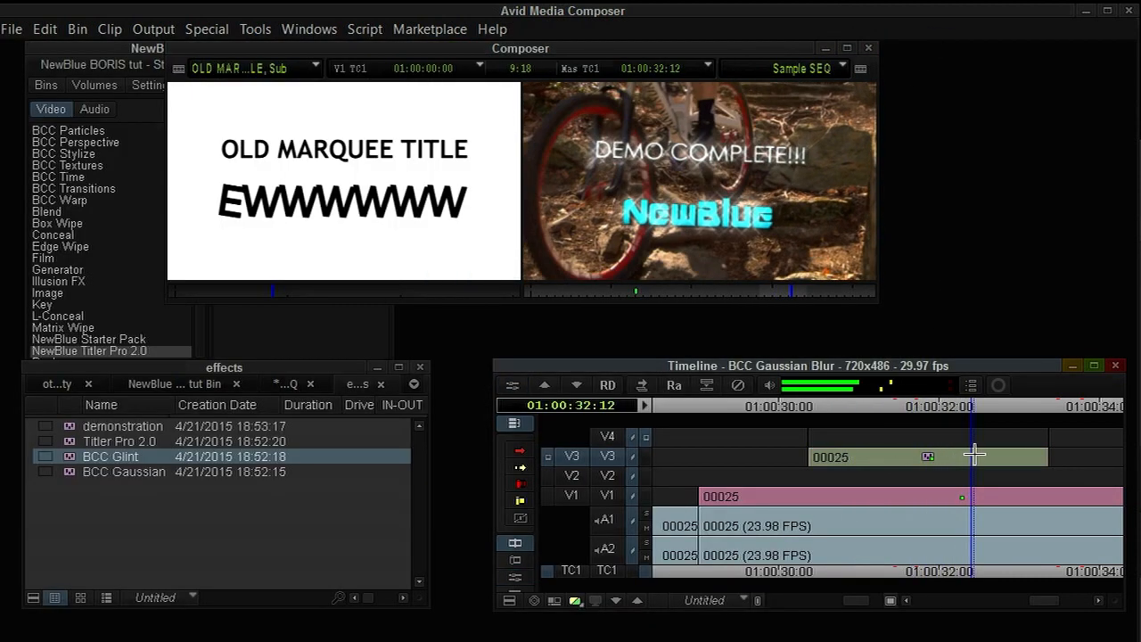
click(887, 473)
drag(887, 472, 929, 473)
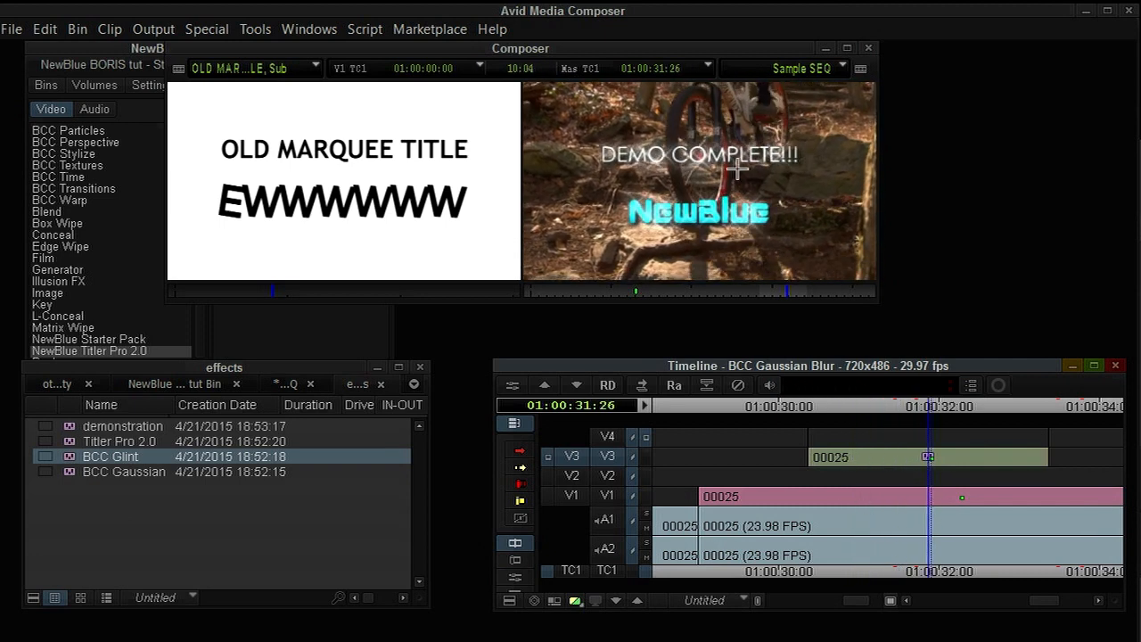
drag(668, 48, 914, 4)
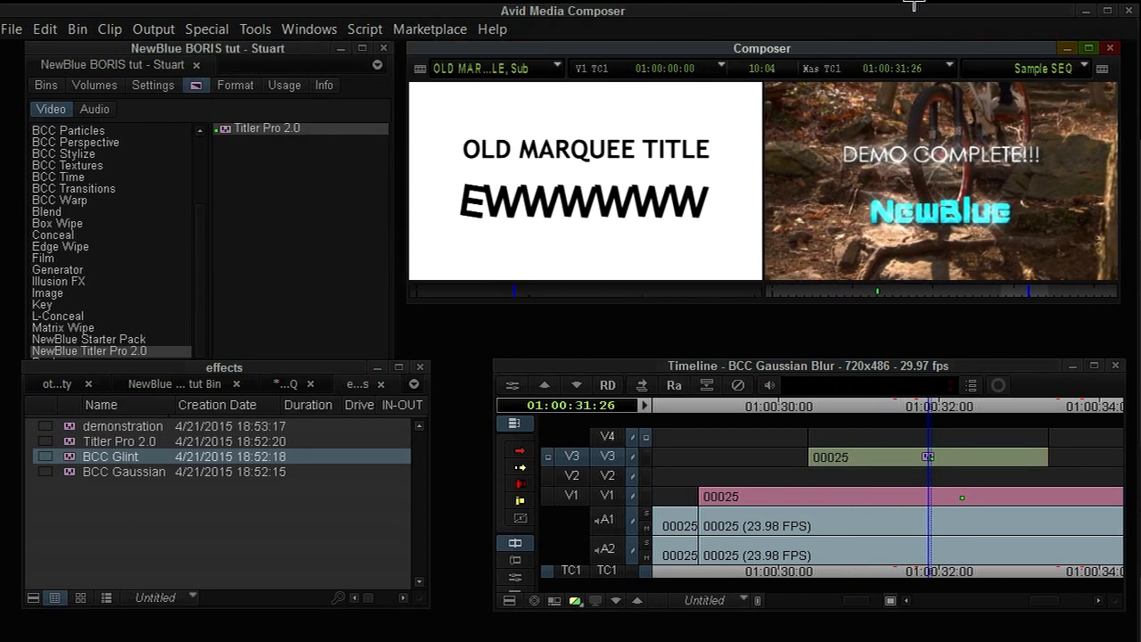
click(889, 484)
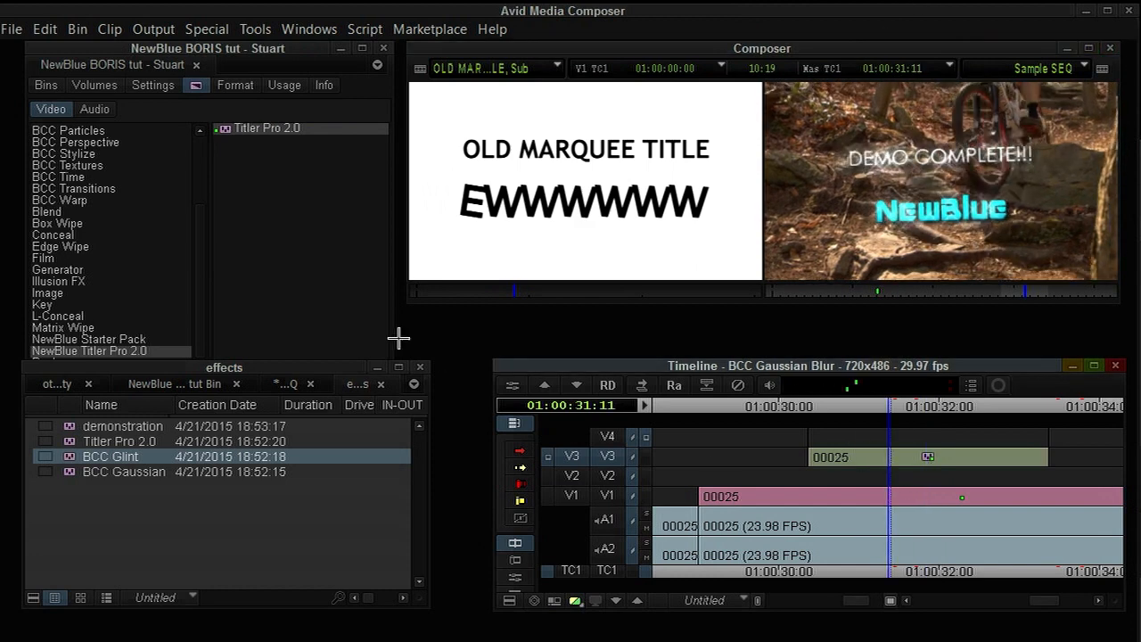
click(283, 291)
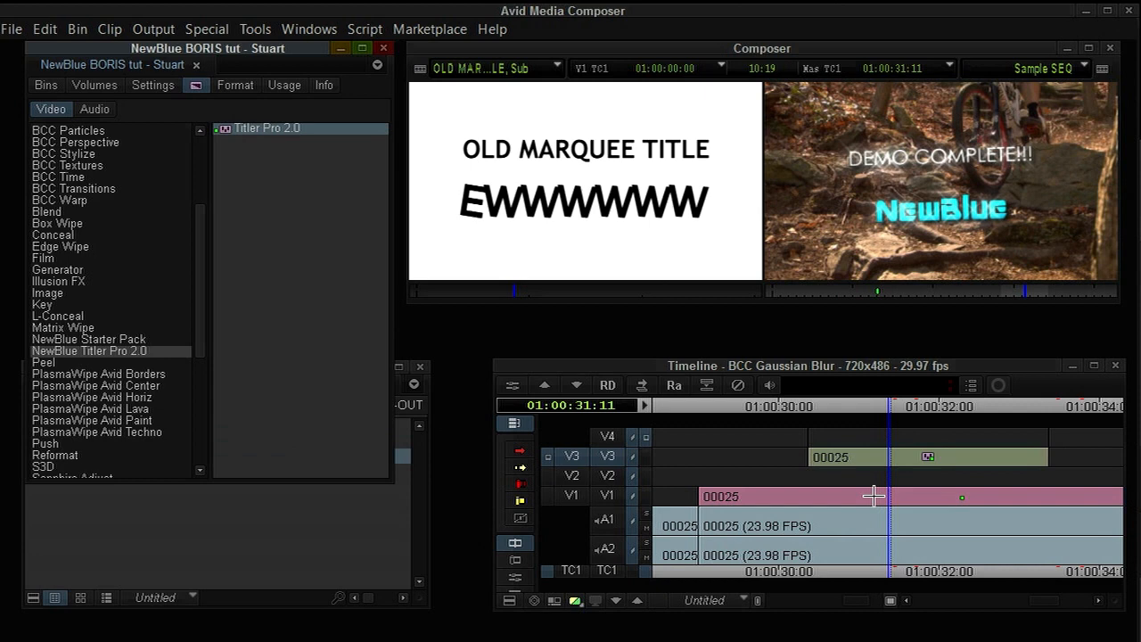
drag(873, 496, 898, 485)
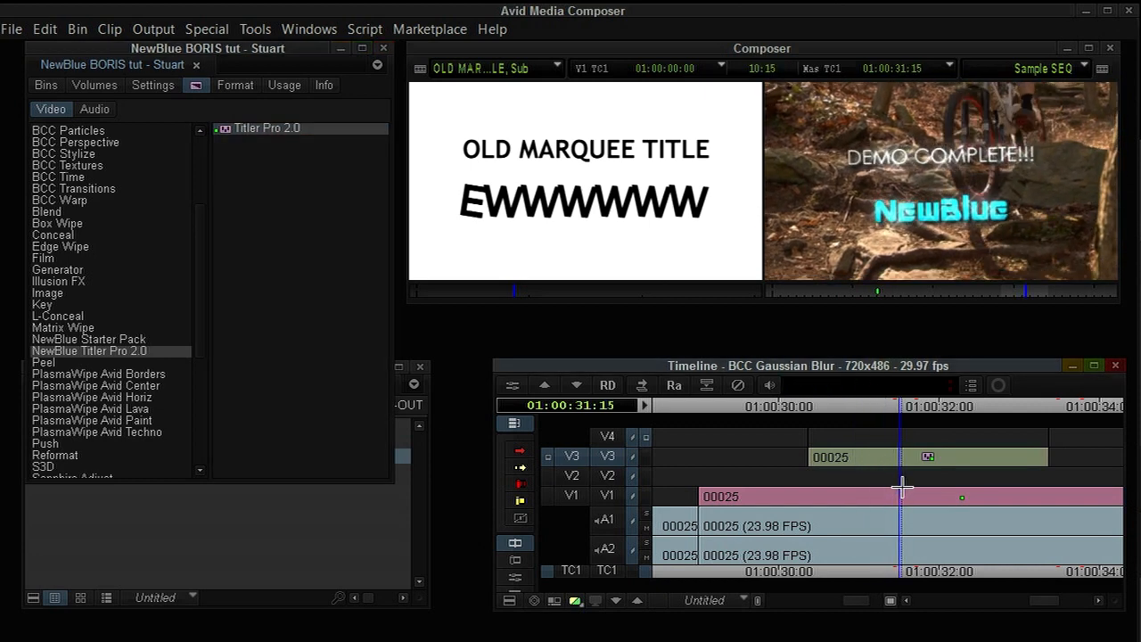
drag(902, 488, 929, 499)
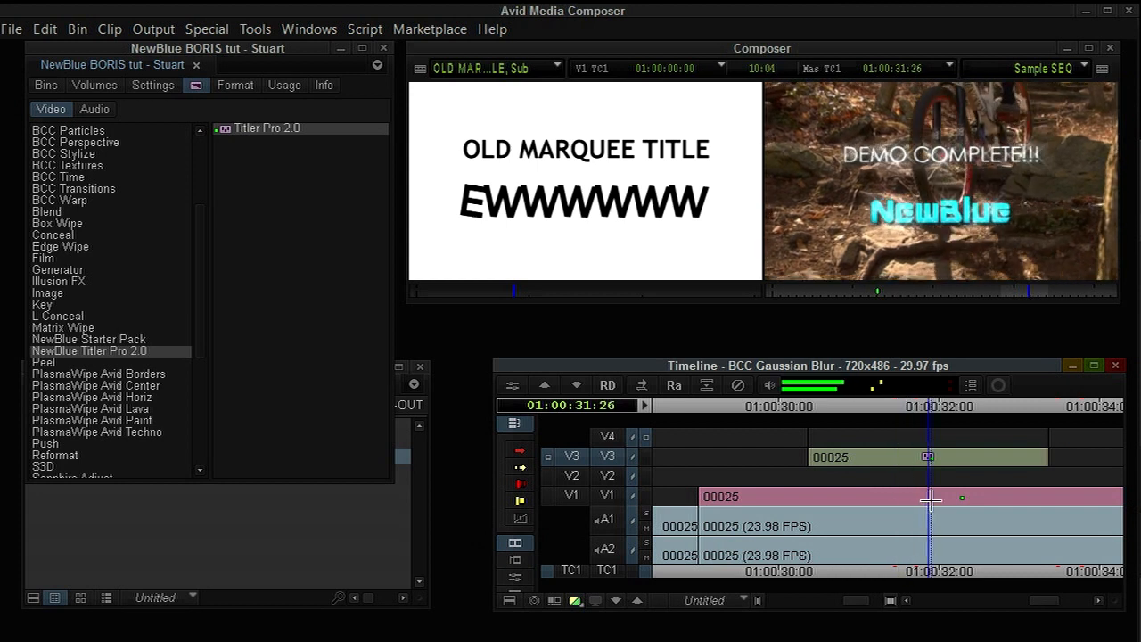